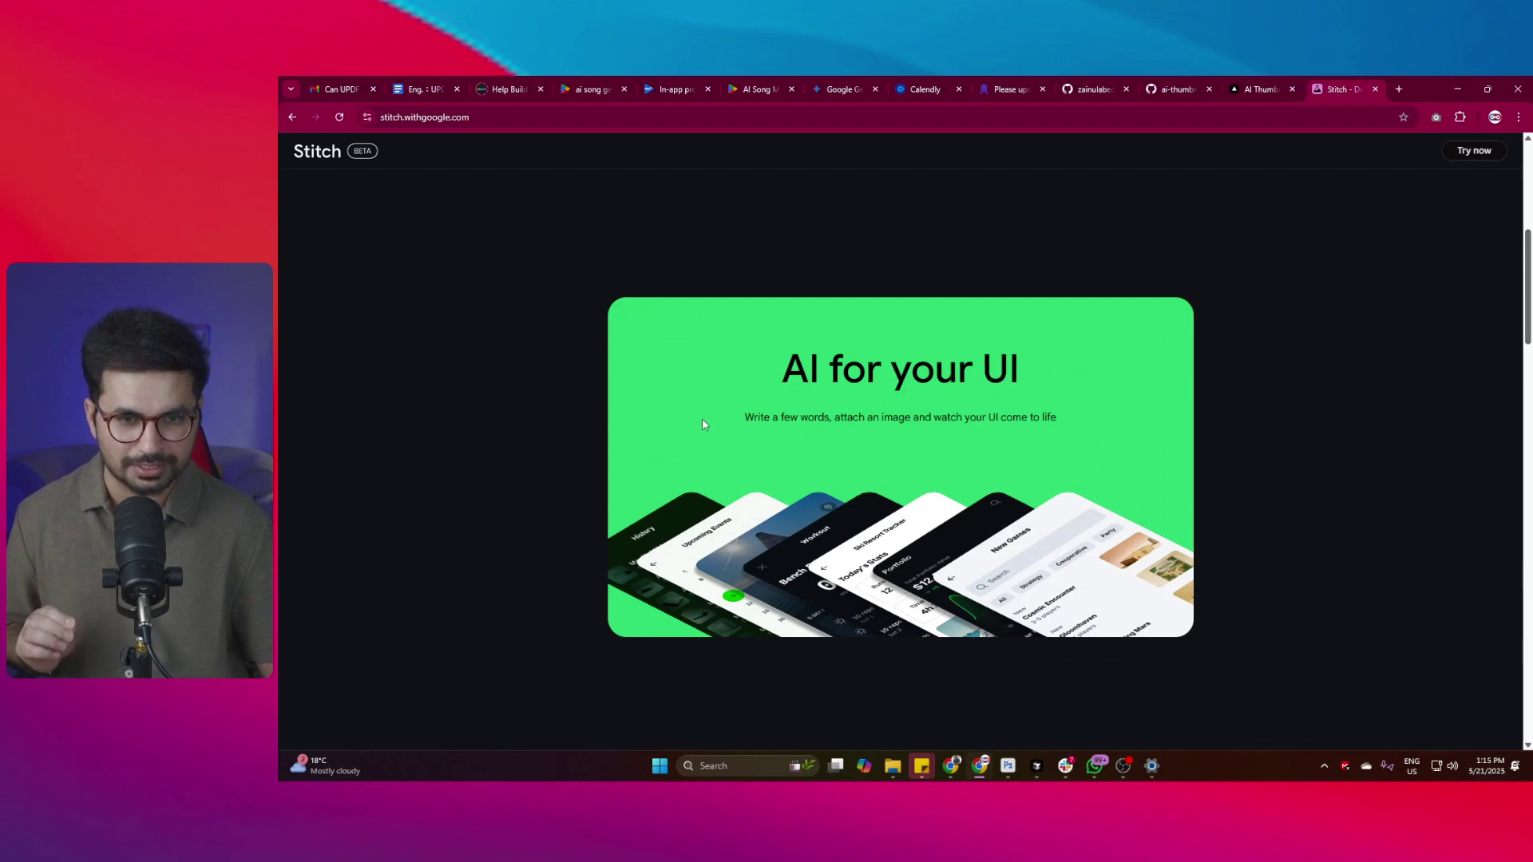
Scroll up the Stitch landing page and highlight the word 'mobile' in its tagline.
scroll(552, 358, up, 4)
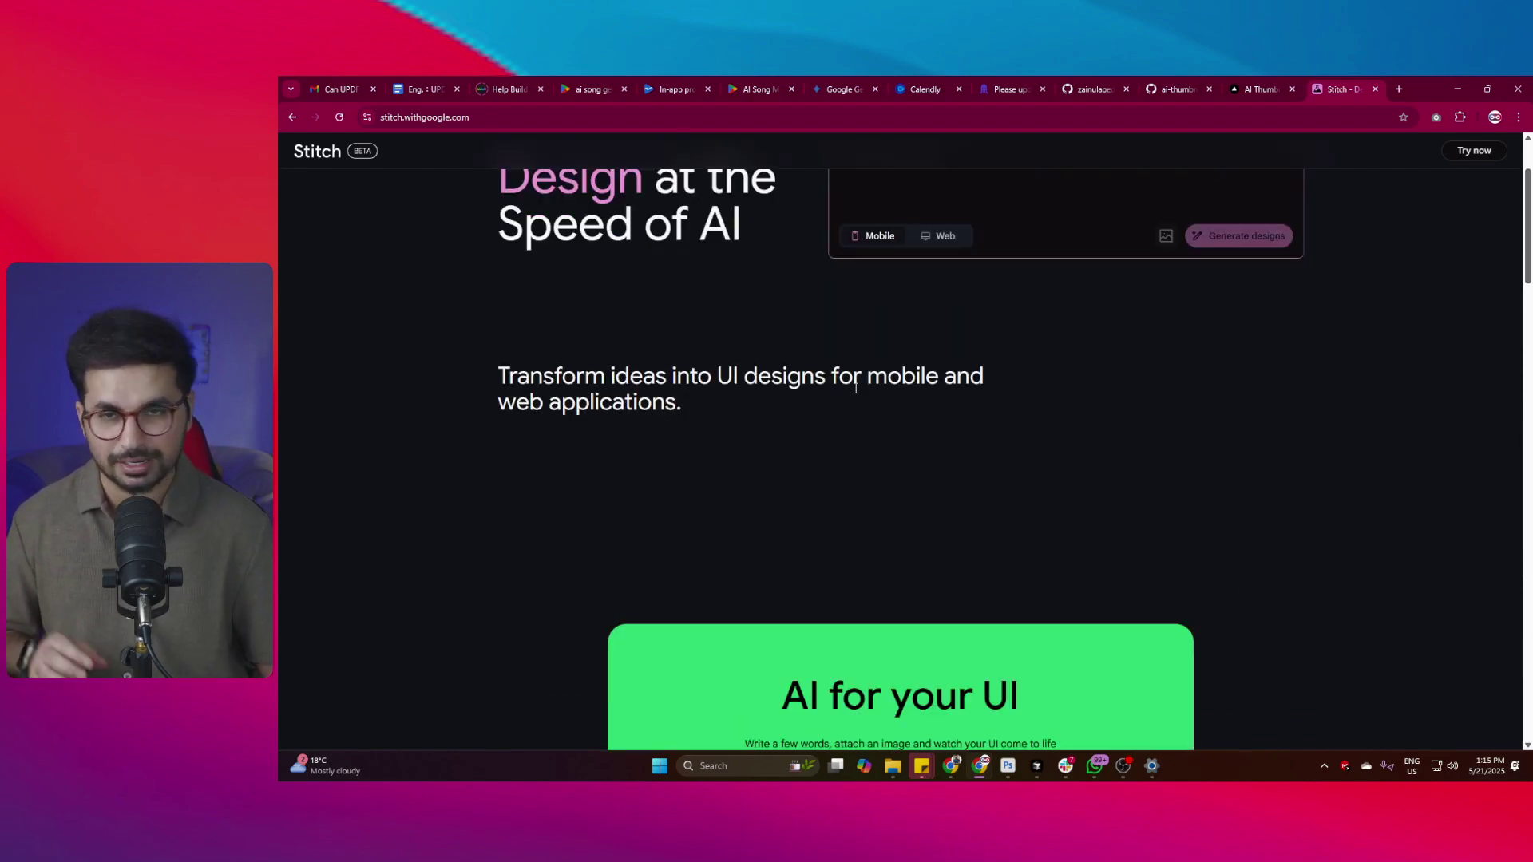
drag(867, 377, 944, 383)
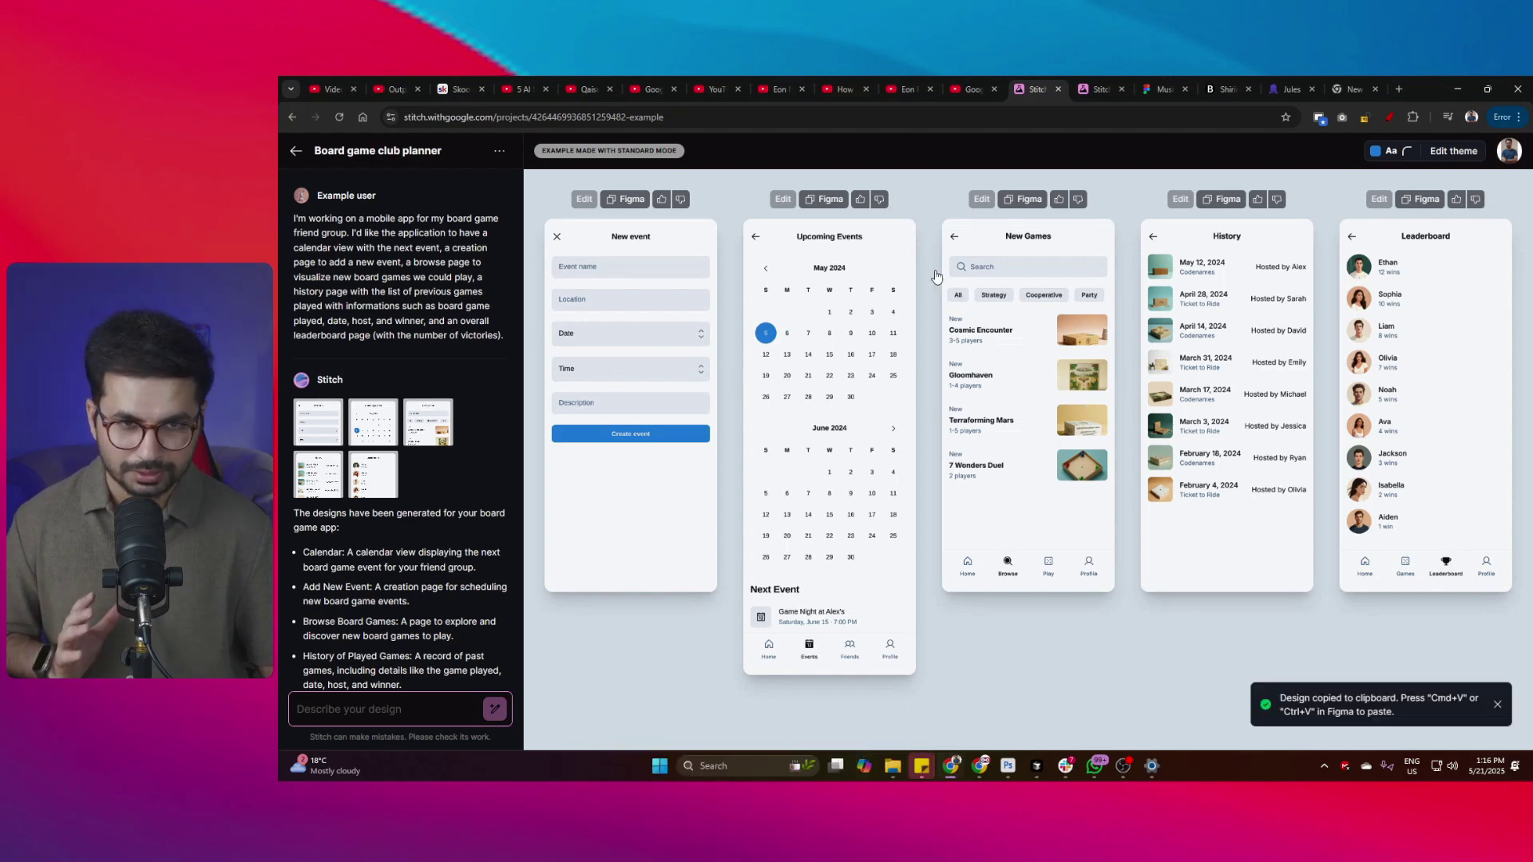
Copy the New Games screen for Figma, paste it into the Figma Musium file, then return to Stitch.
click(1027, 205)
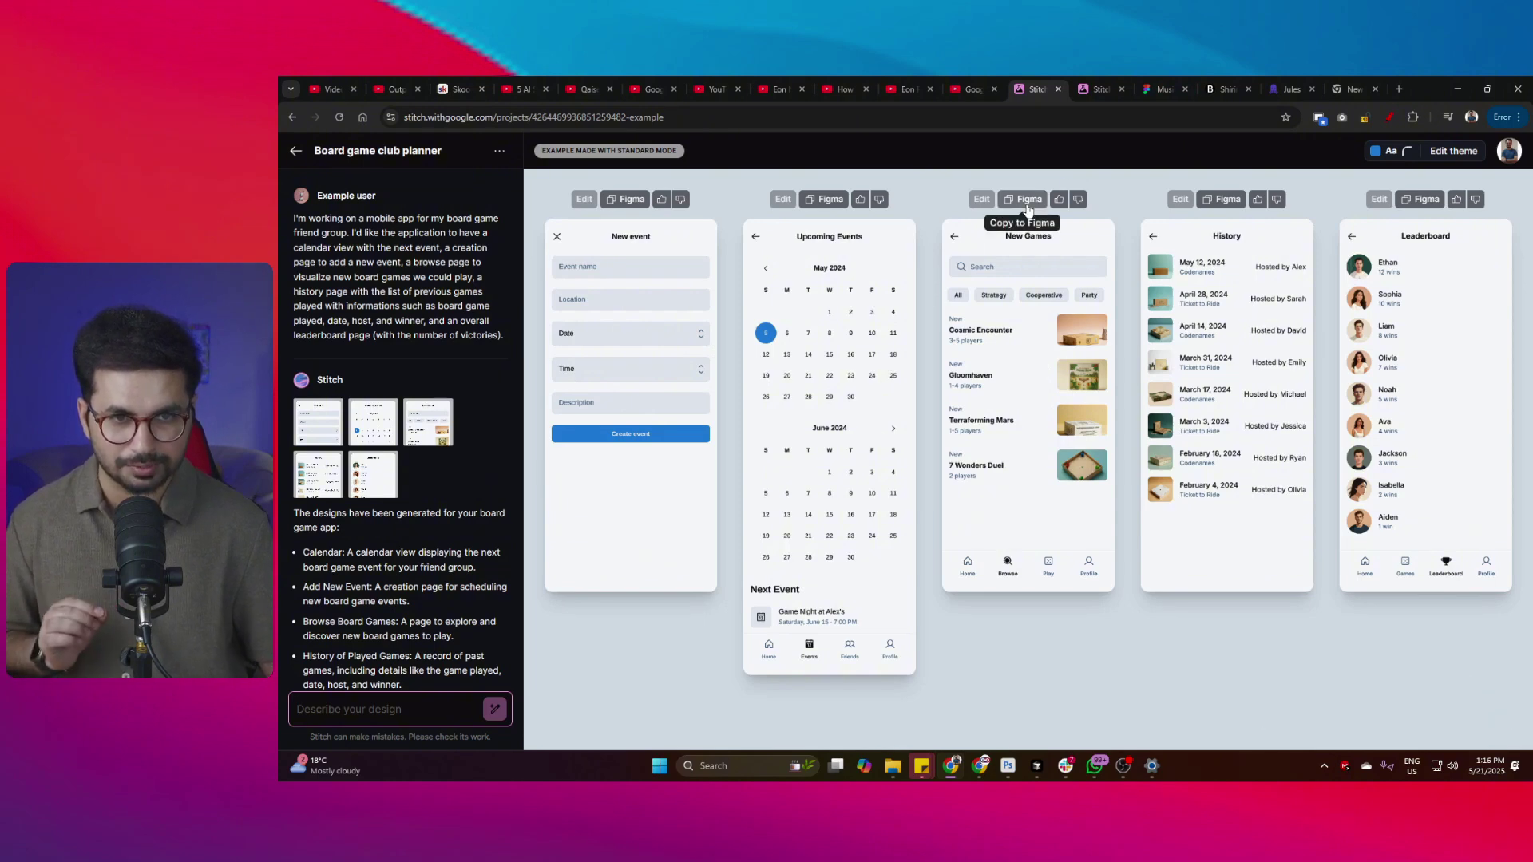
click(1159, 89)
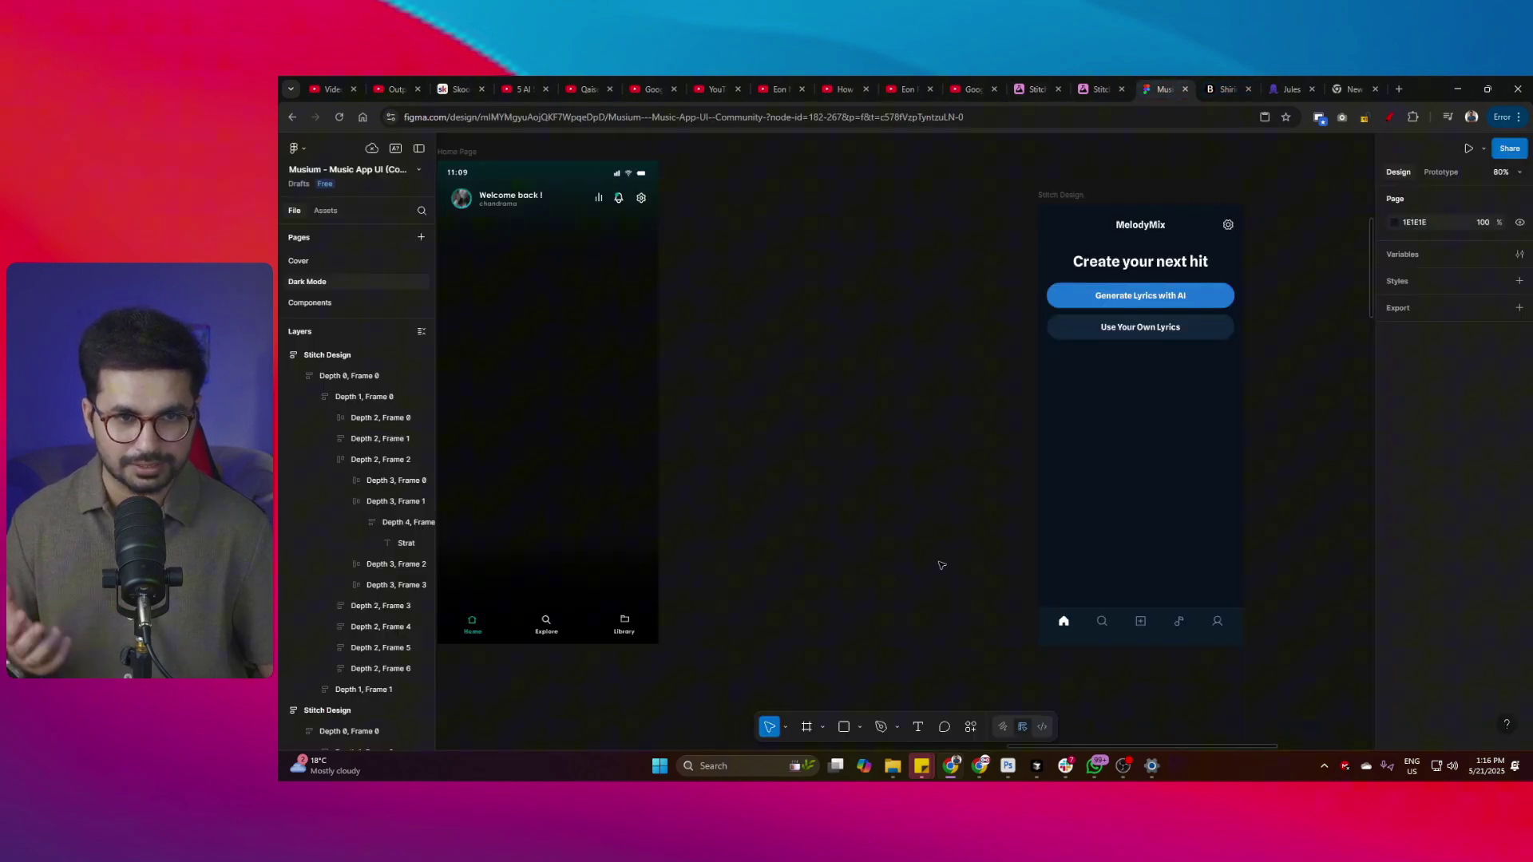
key(ctrl+v)
scroll(660, 503, right, 5)
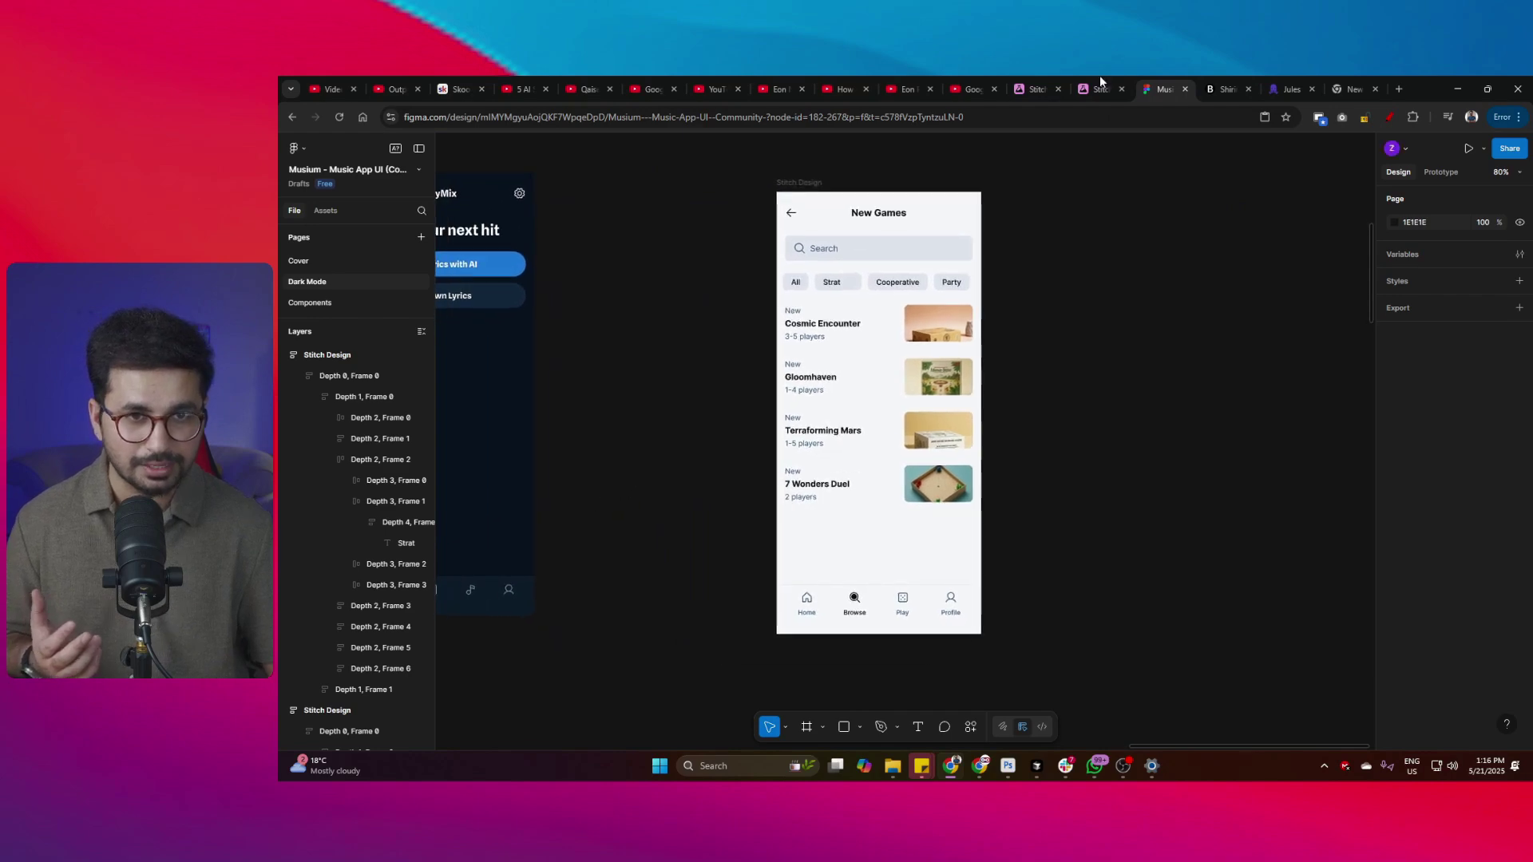
click(1049, 80)
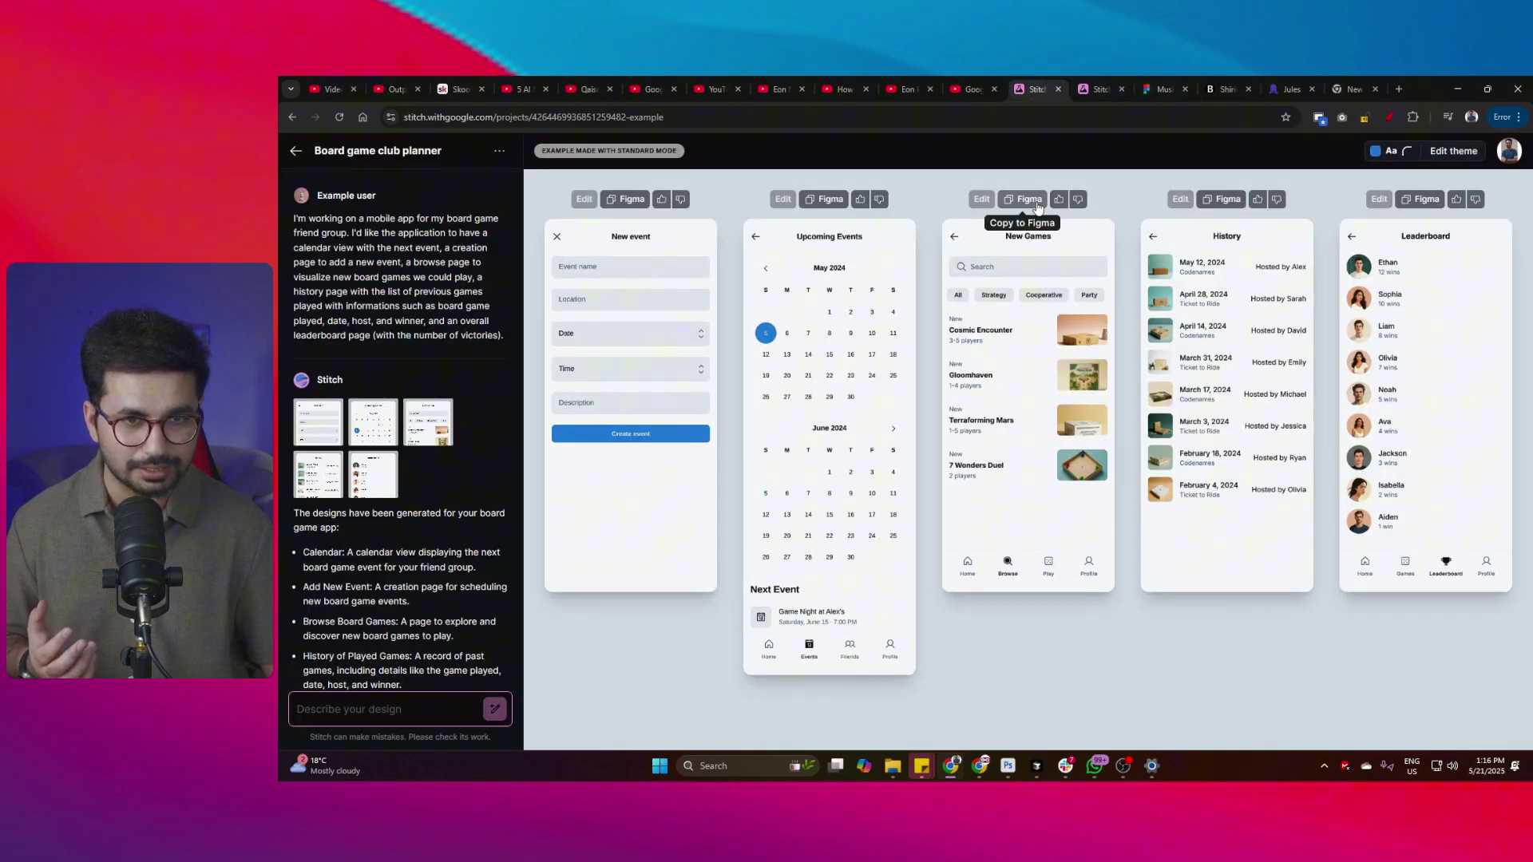
click(1175, 80)
click(1037, 89)
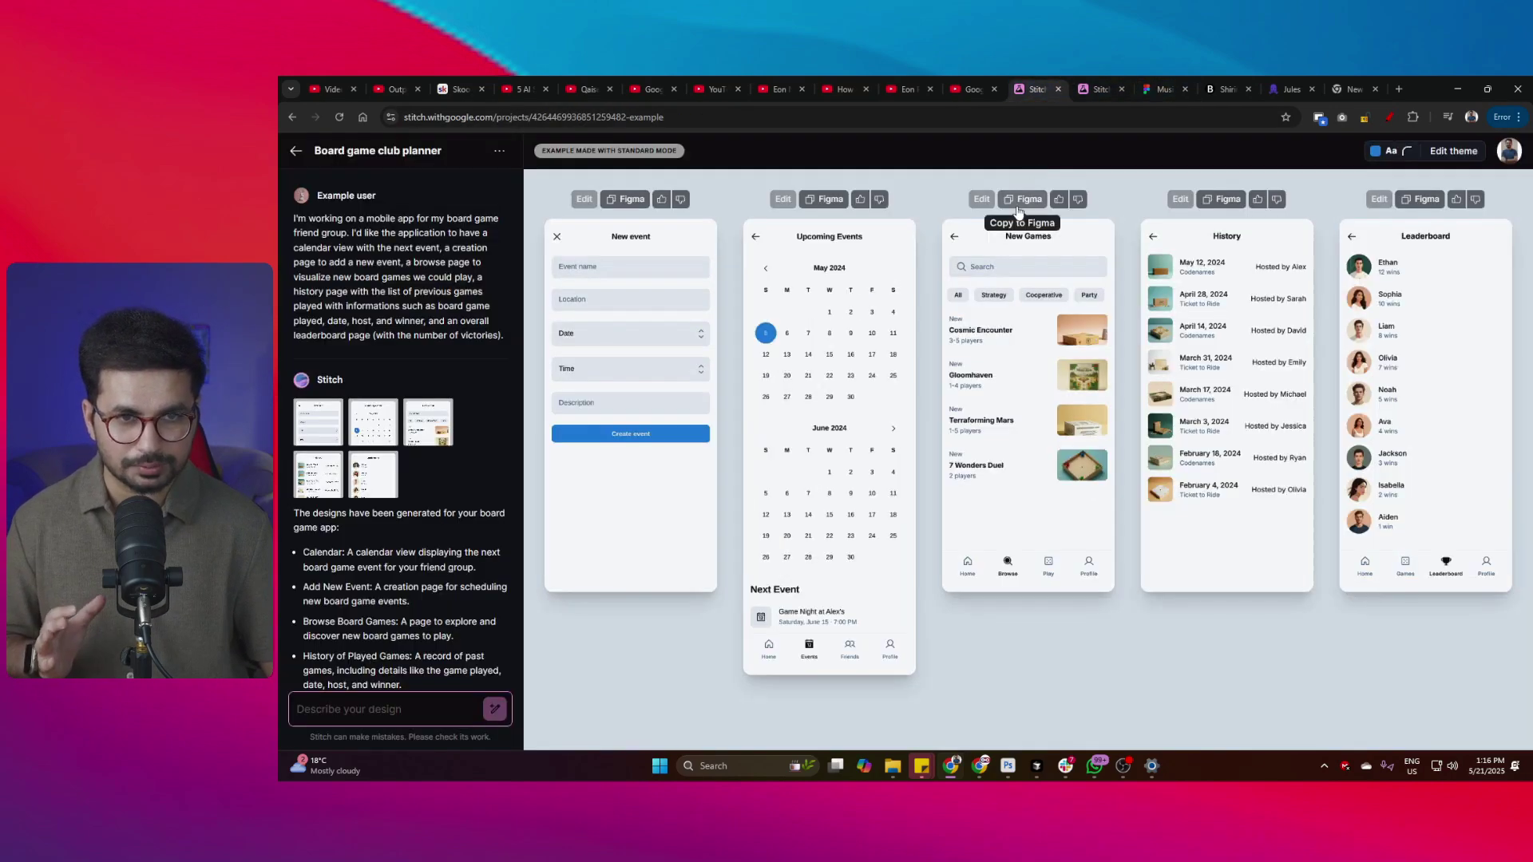
Paste a second copy of the New Games screen into Figma, right of the first frame.
click(1017, 201)
click(1166, 88)
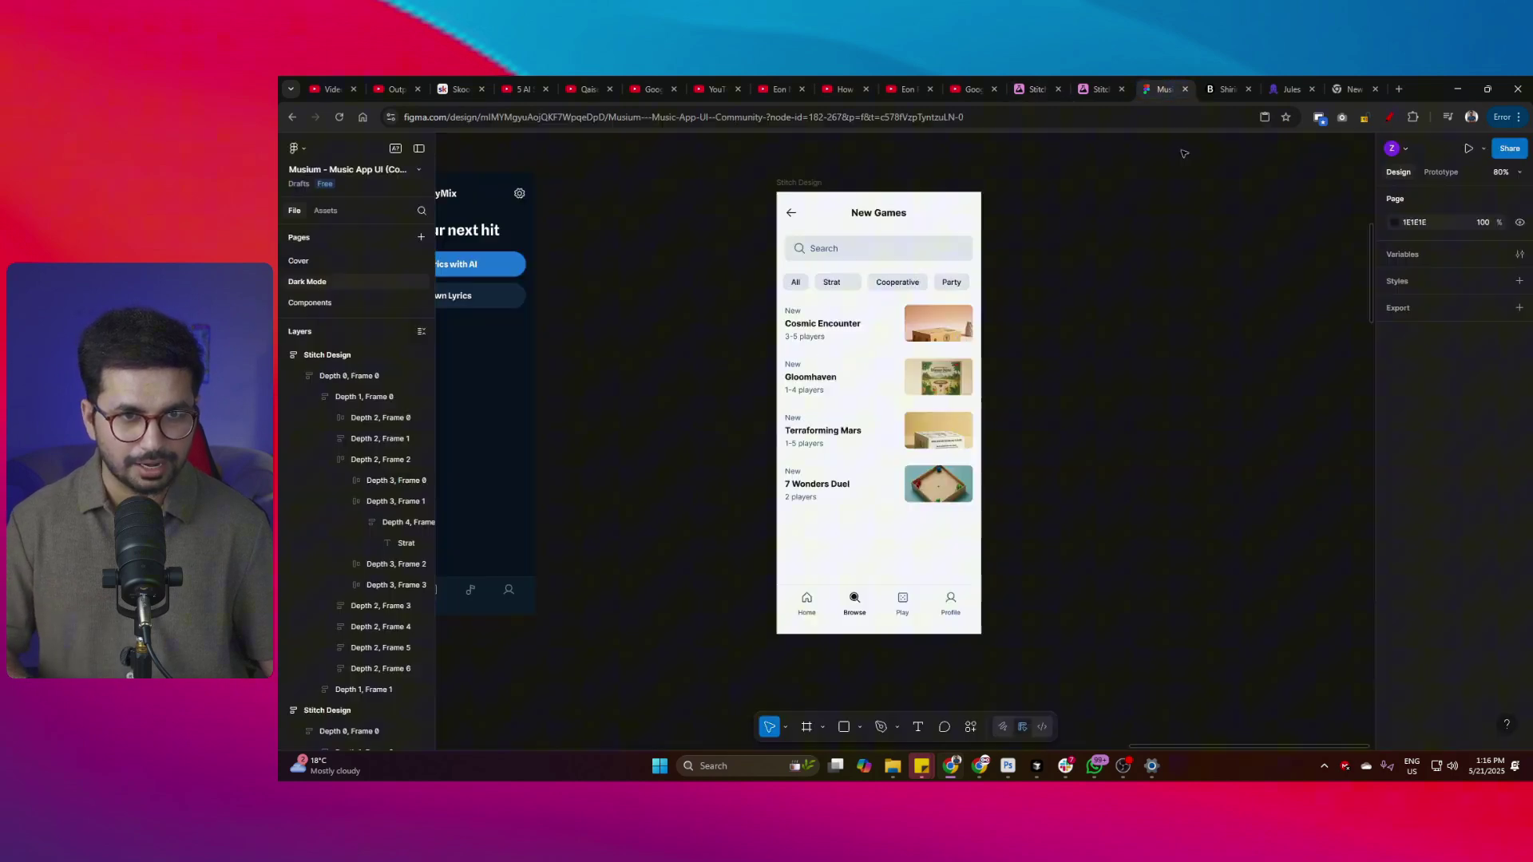
key(ctrl+v)
drag(661, 414, 1050, 369)
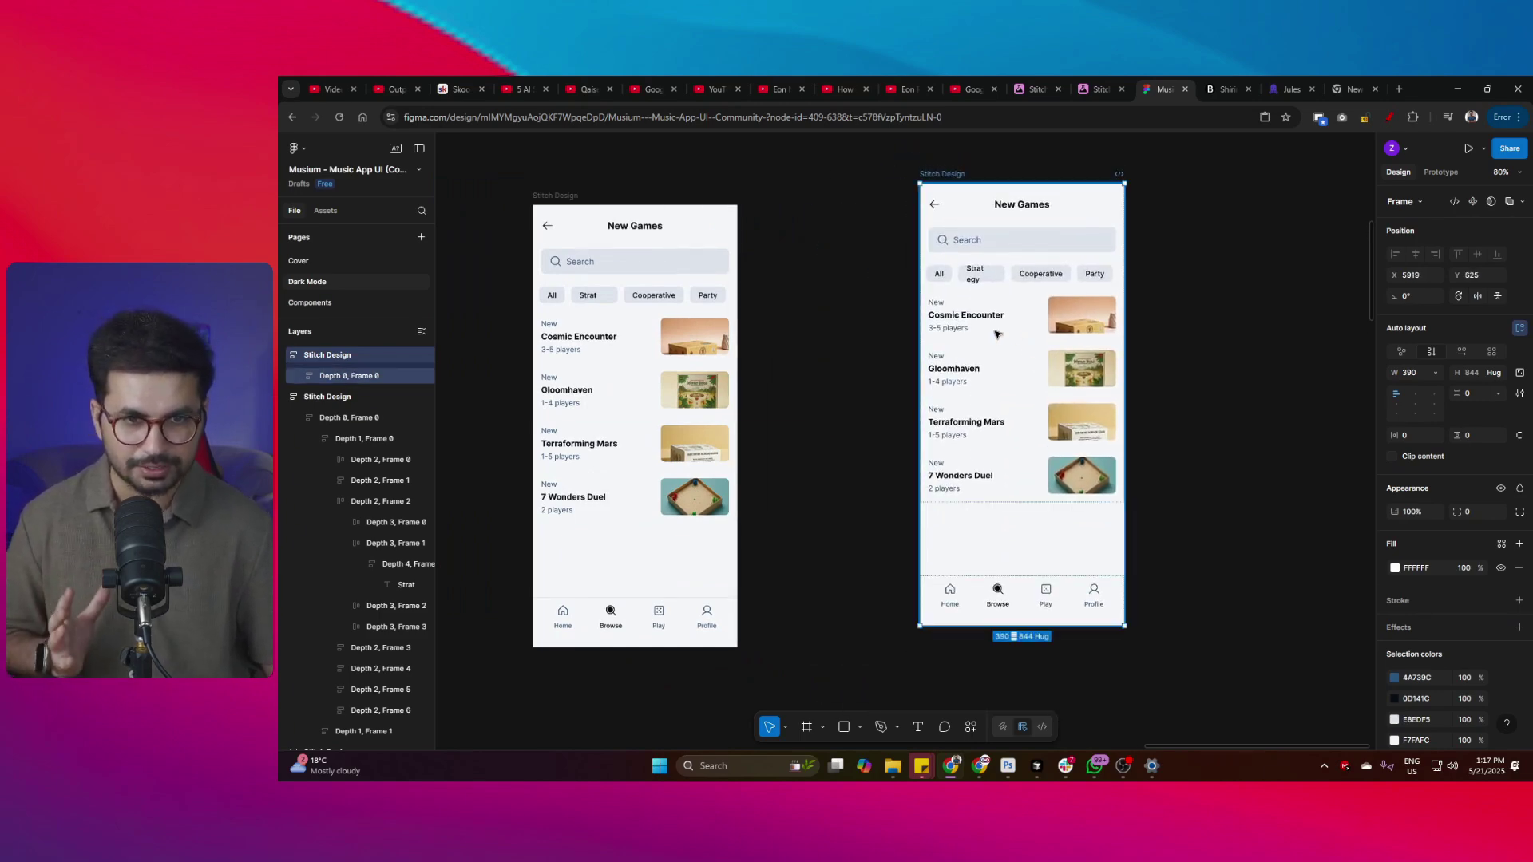
Select the copied frame's Cosmic Encounter row and its nested inner content.
drag(766, 374, 1036, 379)
click(911, 352)
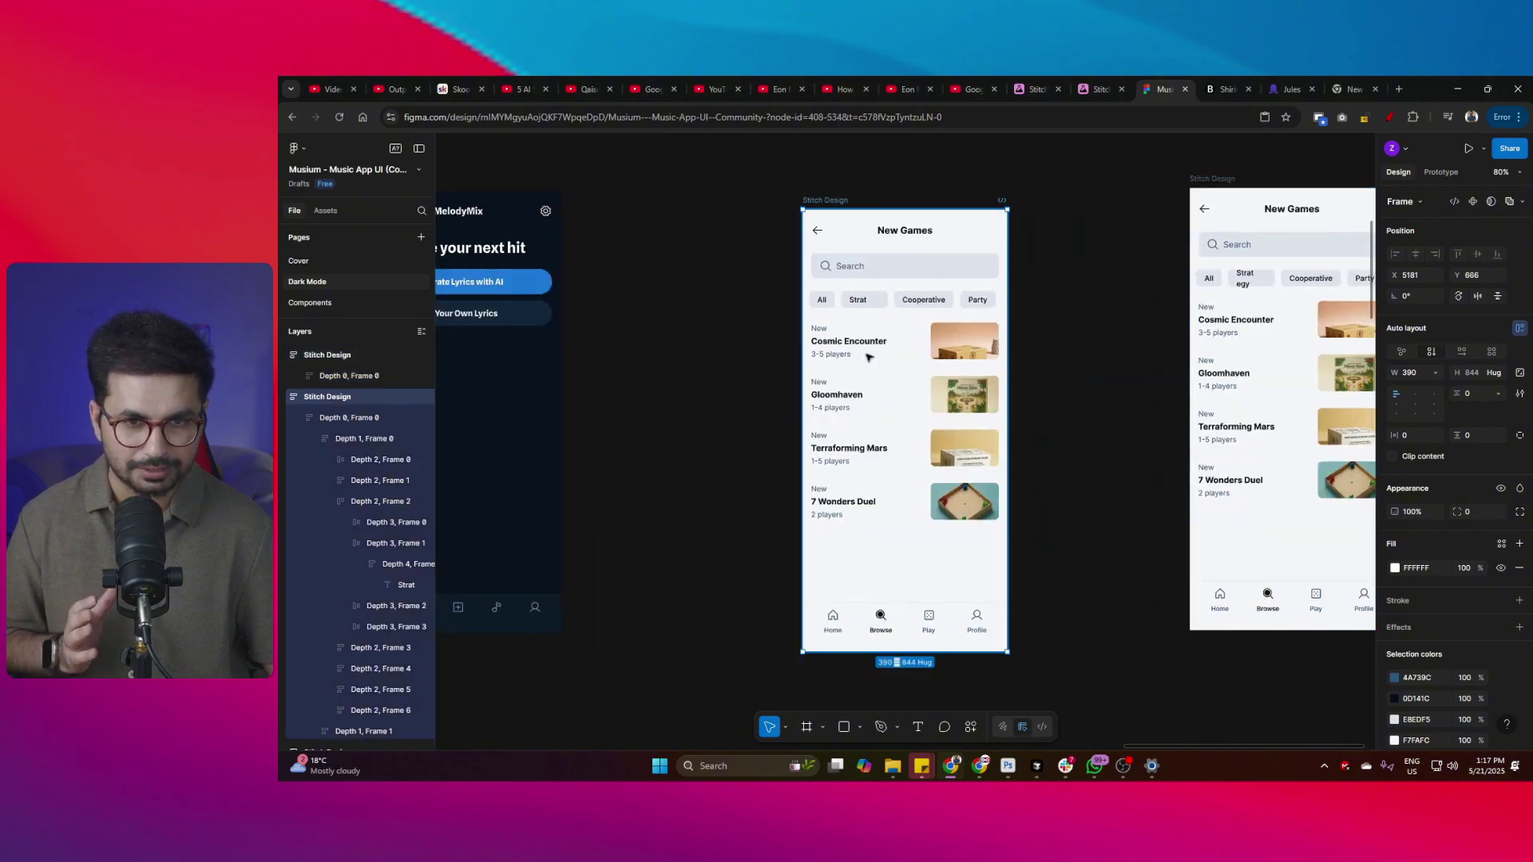
double_click(911, 351)
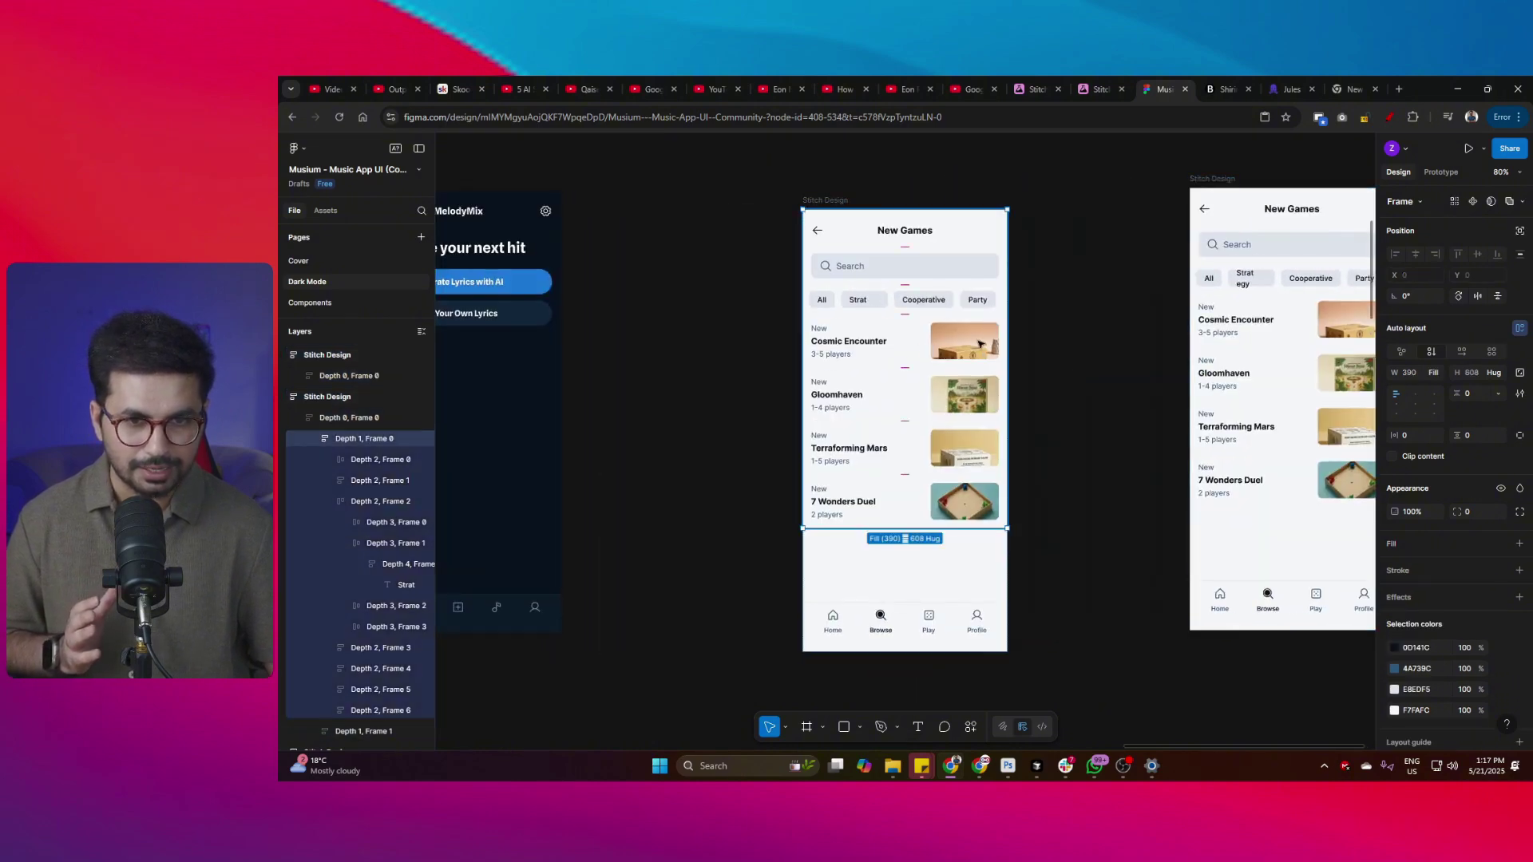
double_click(845, 345)
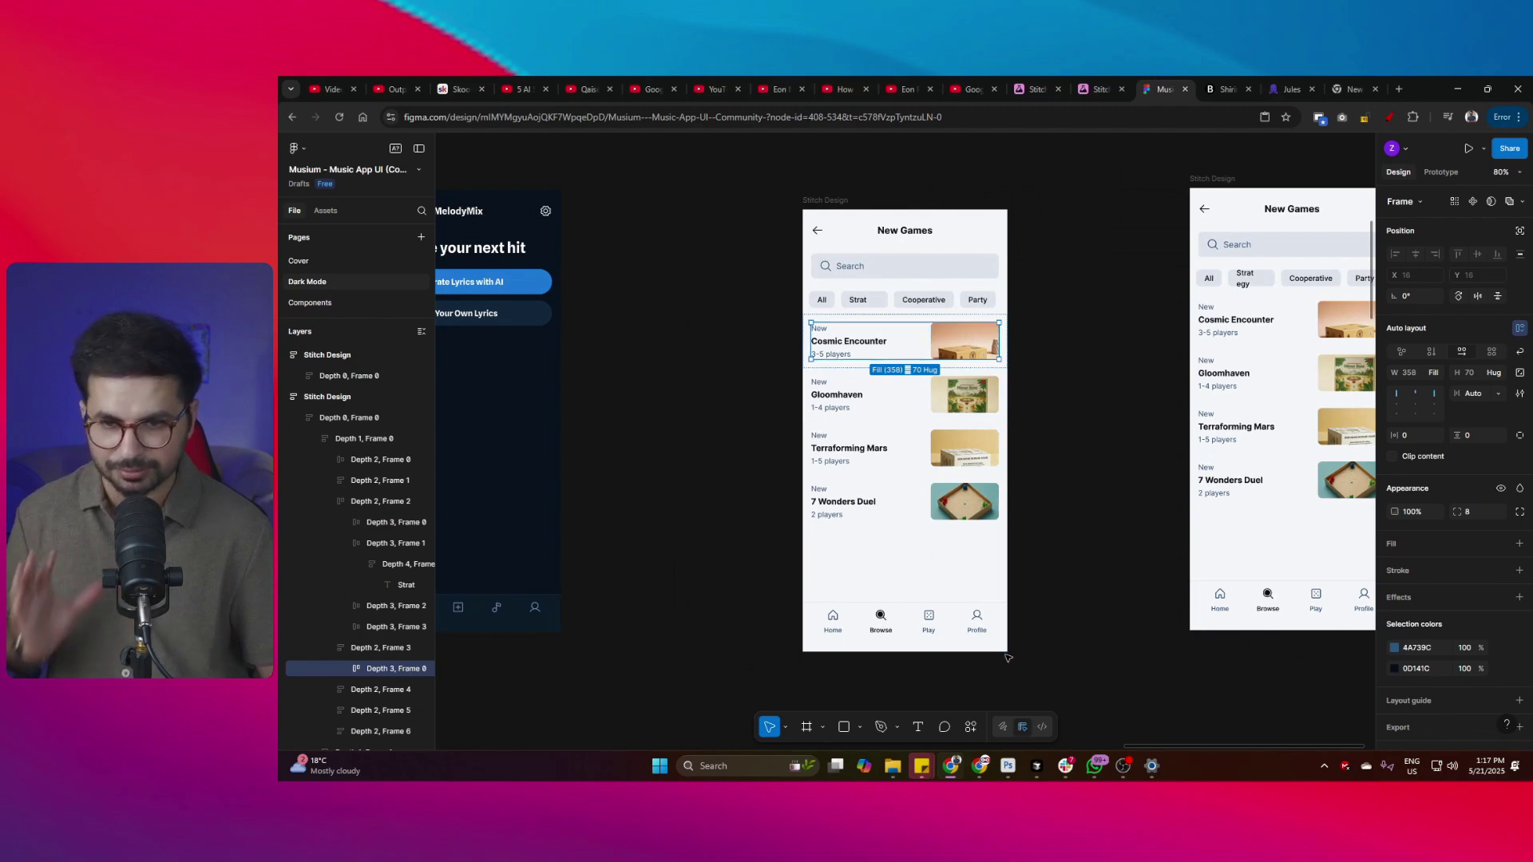
scroll(343, 519, down, 4)
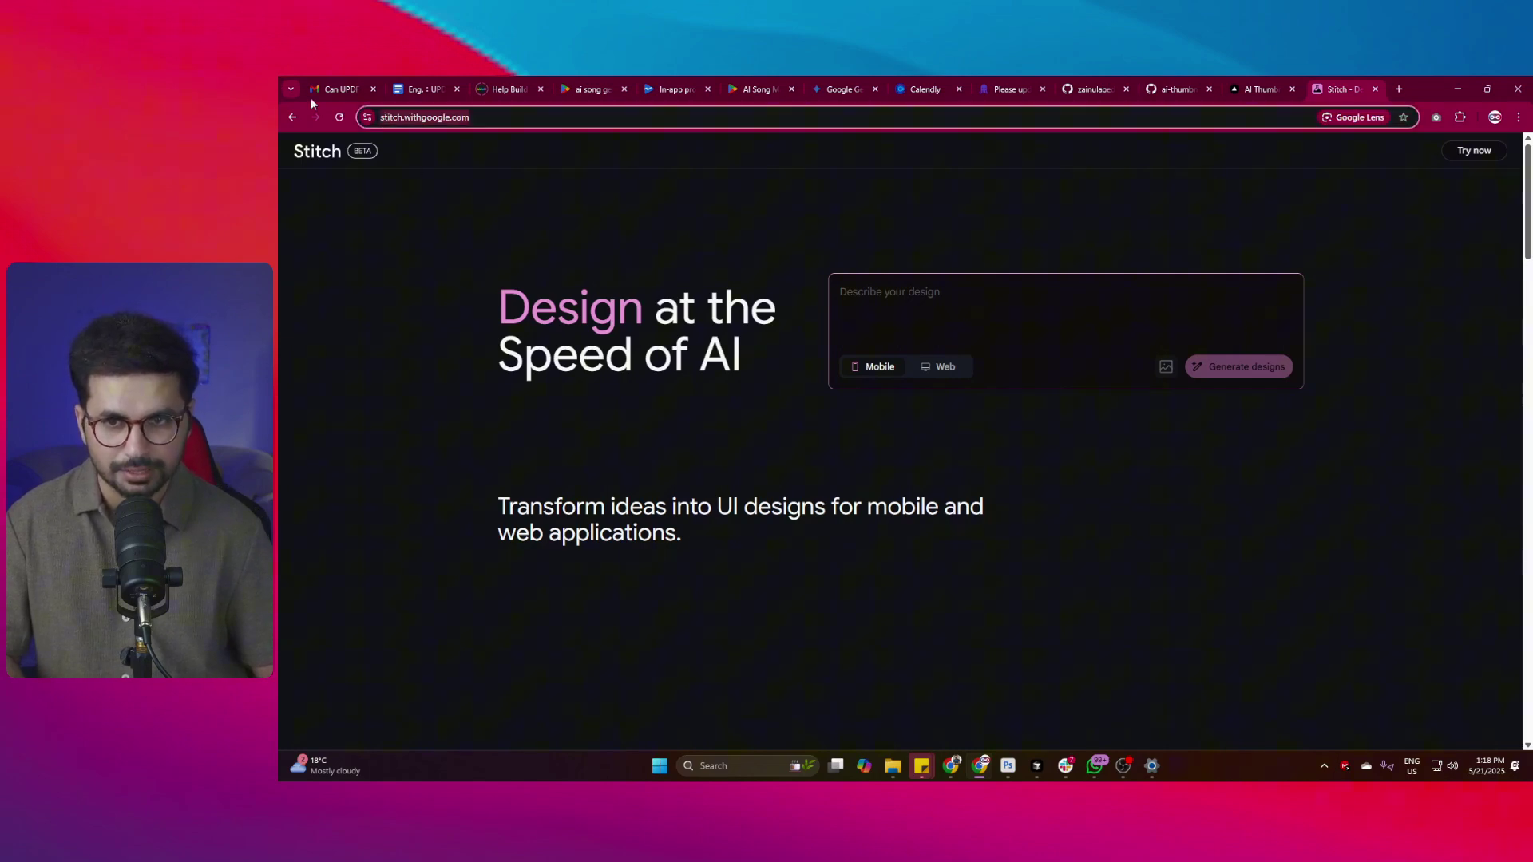
Highlight and clear the hero heading, then go back to the New Design page.
drag(531, 308, 679, 342)
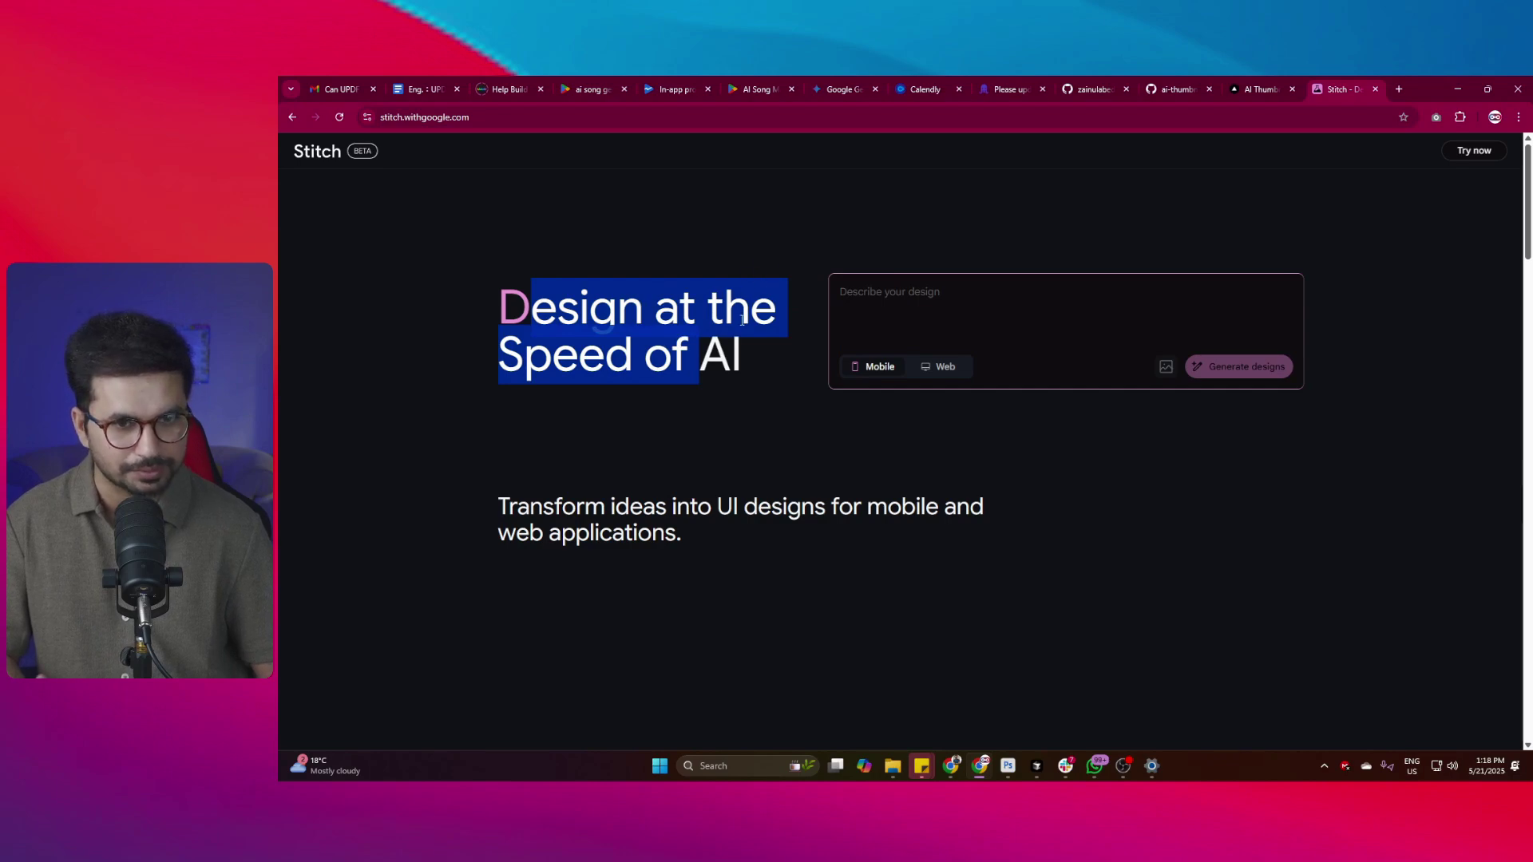
click(1340, 278)
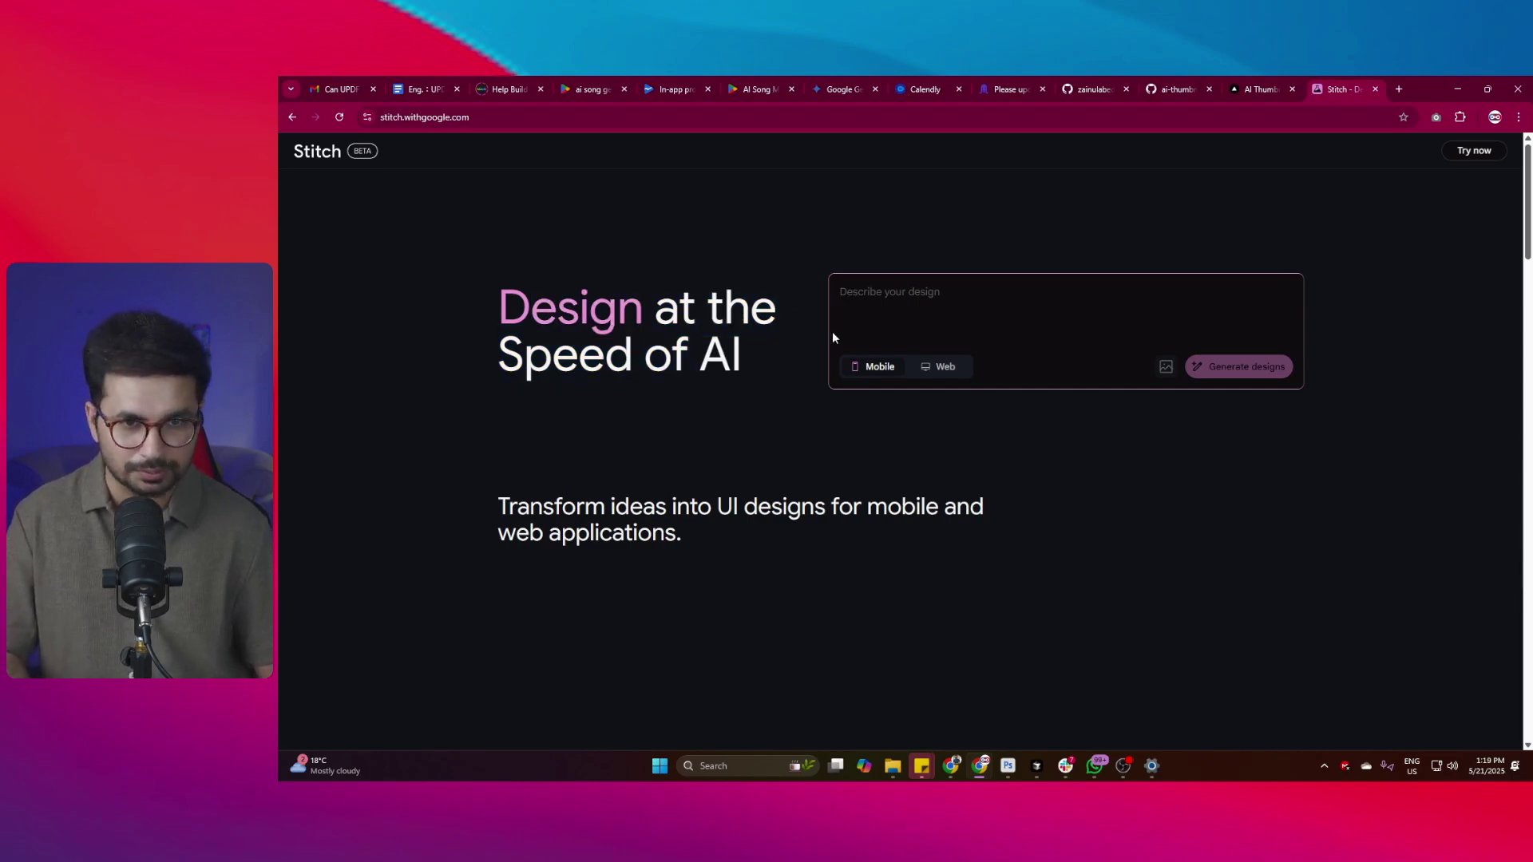
key(alt+Left)
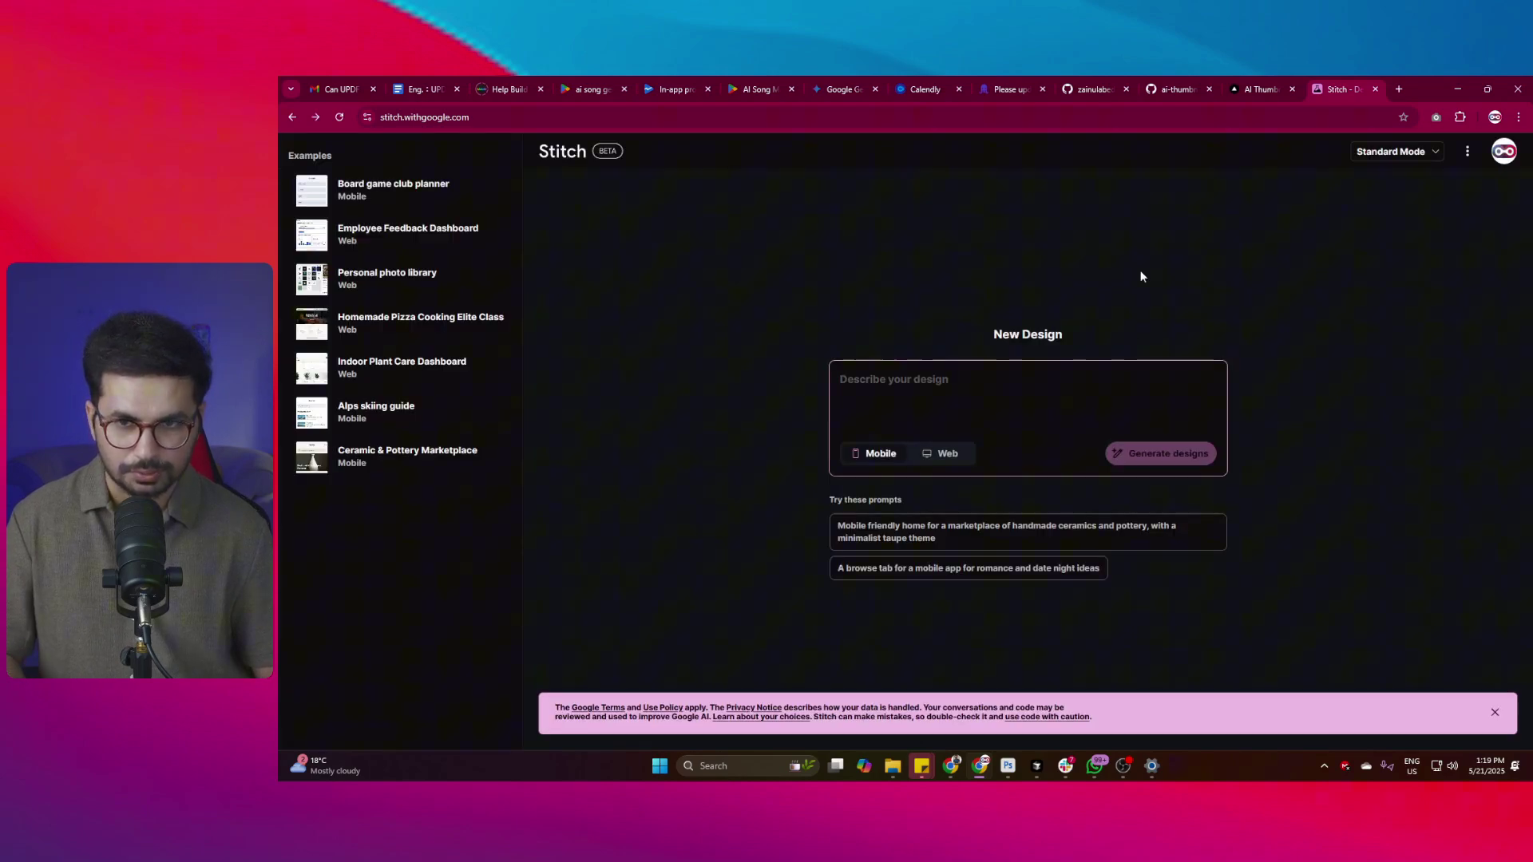
Focus the design prompt box and toggle the design type to Web and back to Mobile.
click(896, 403)
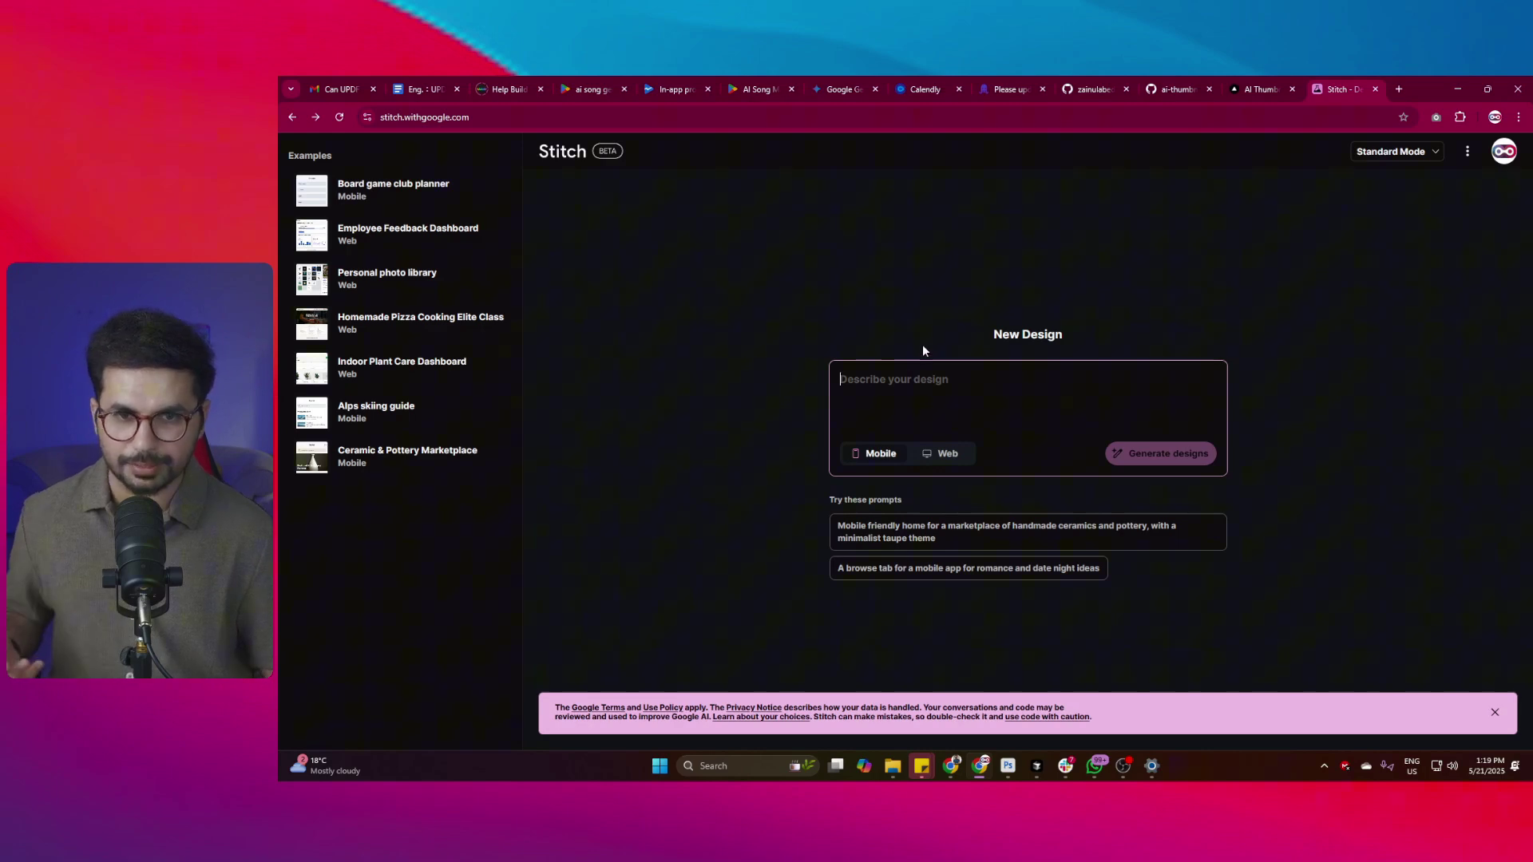
click(946, 455)
click(877, 463)
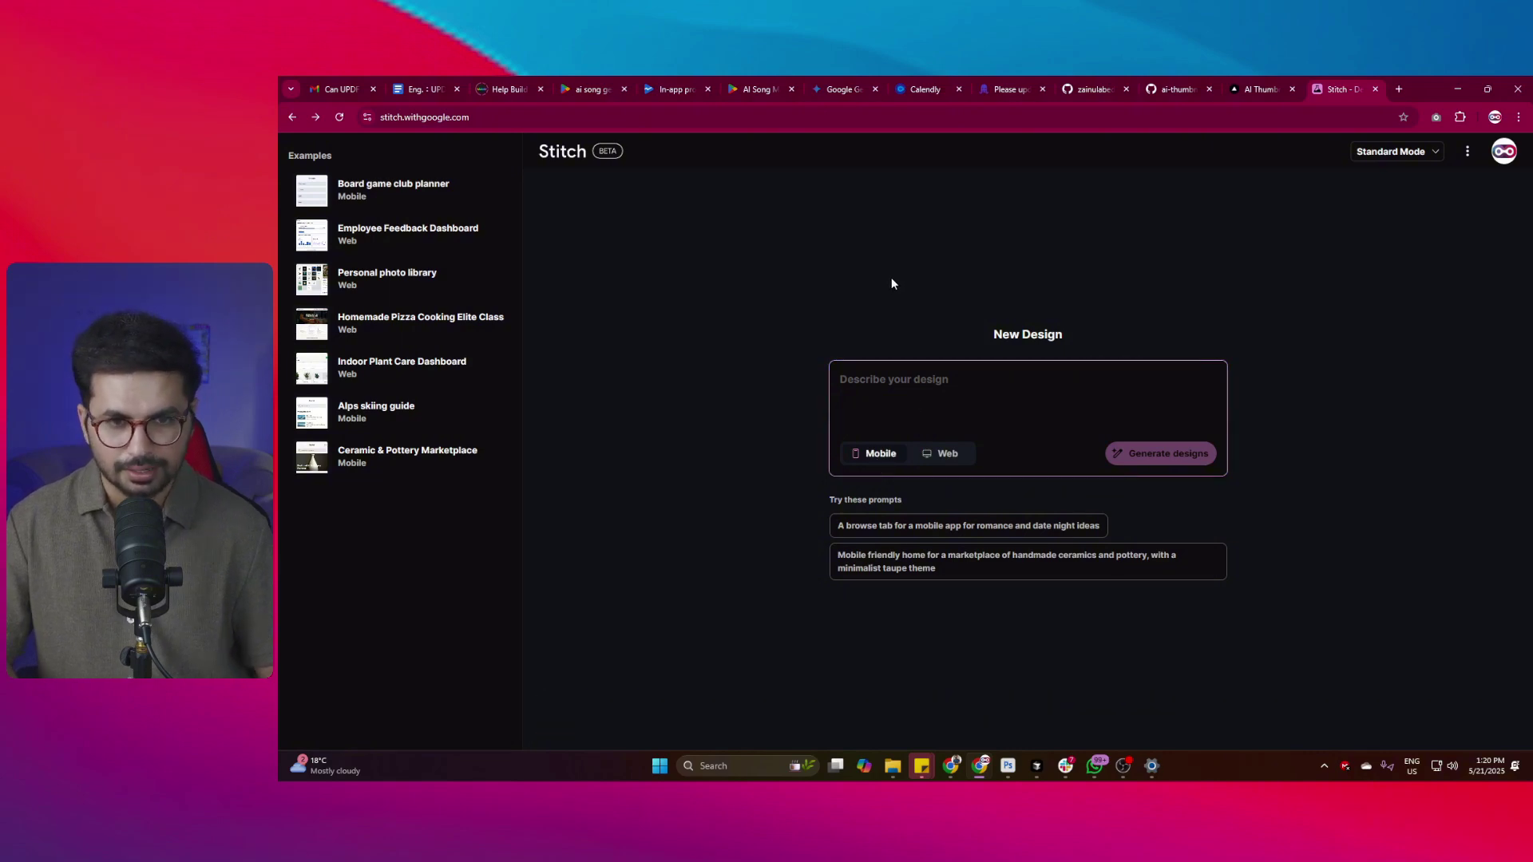
Generate designs from the 'Mobile friendly home…' ceramics marketplace suggested prompt.
click(878, 572)
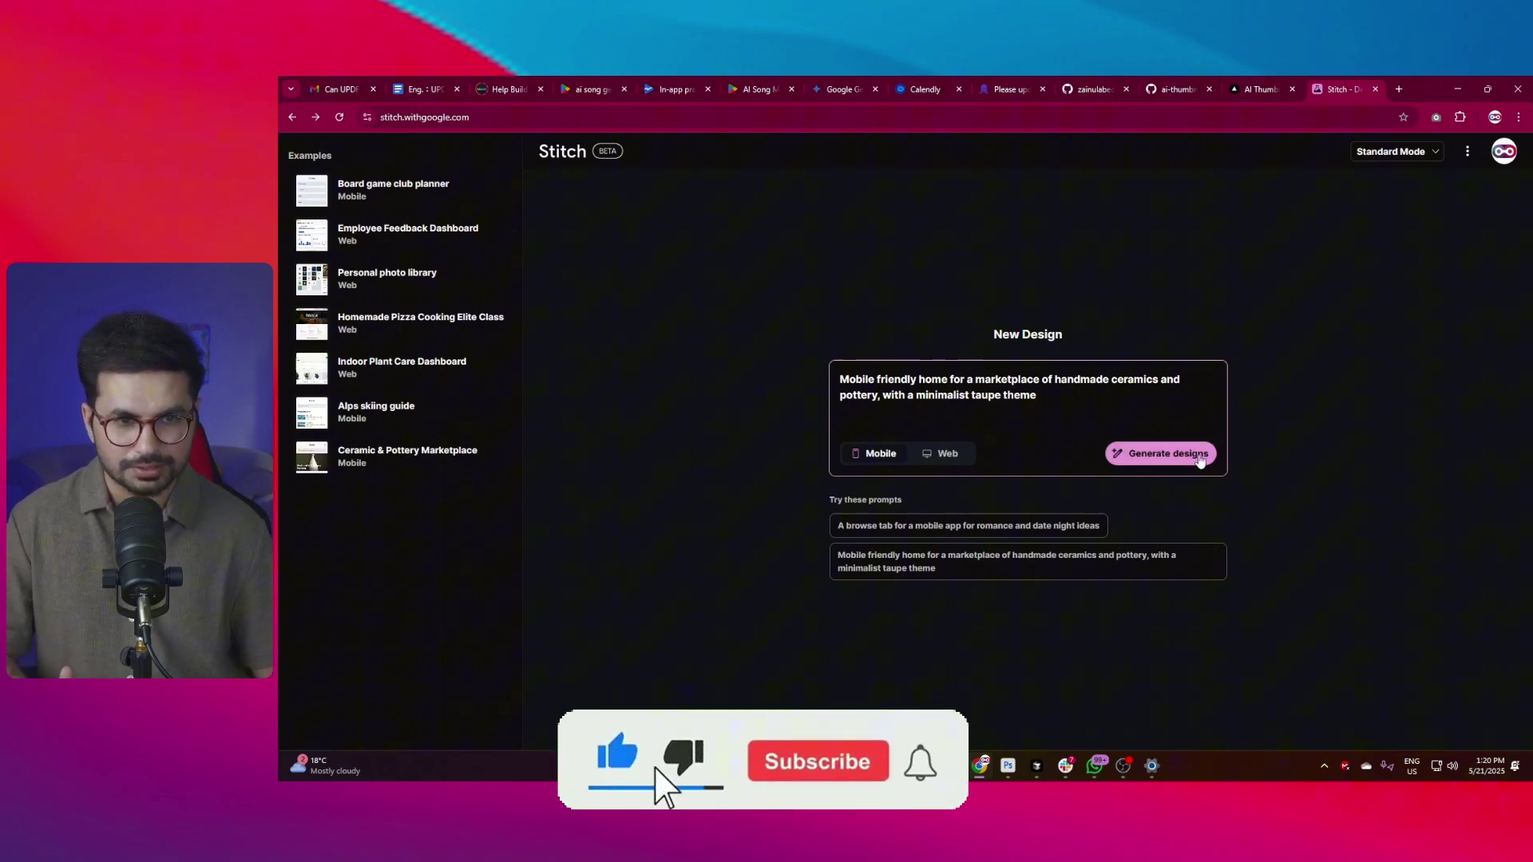
click(1176, 461)
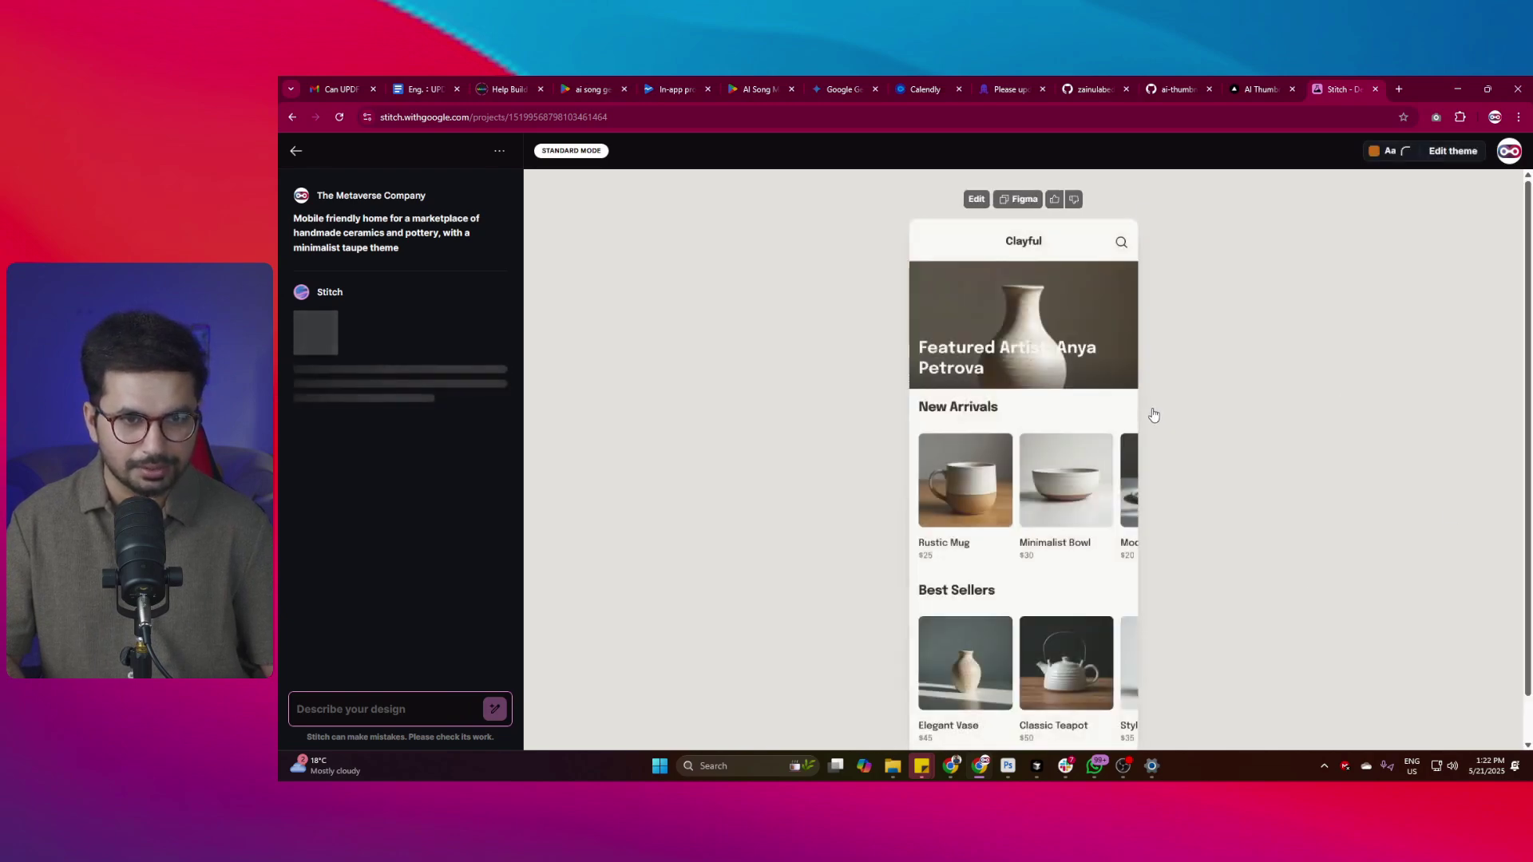
Scroll through the generated Clayful home screen and its description as generation finishes.
scroll(1054, 511, down, 1)
scroll(1038, 322, up, 1)
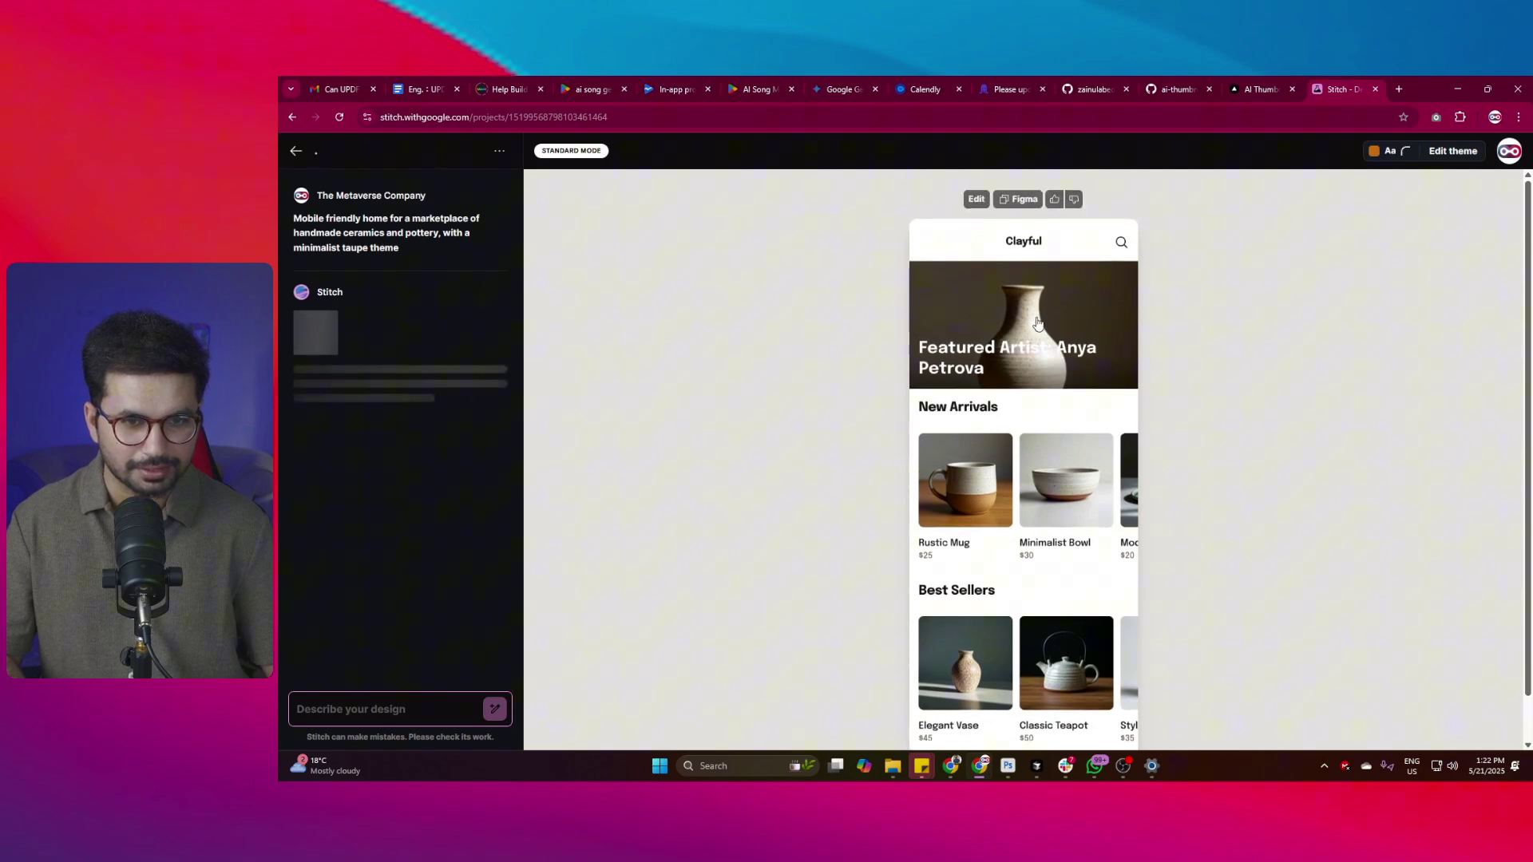
scroll(839, 467, down, 1)
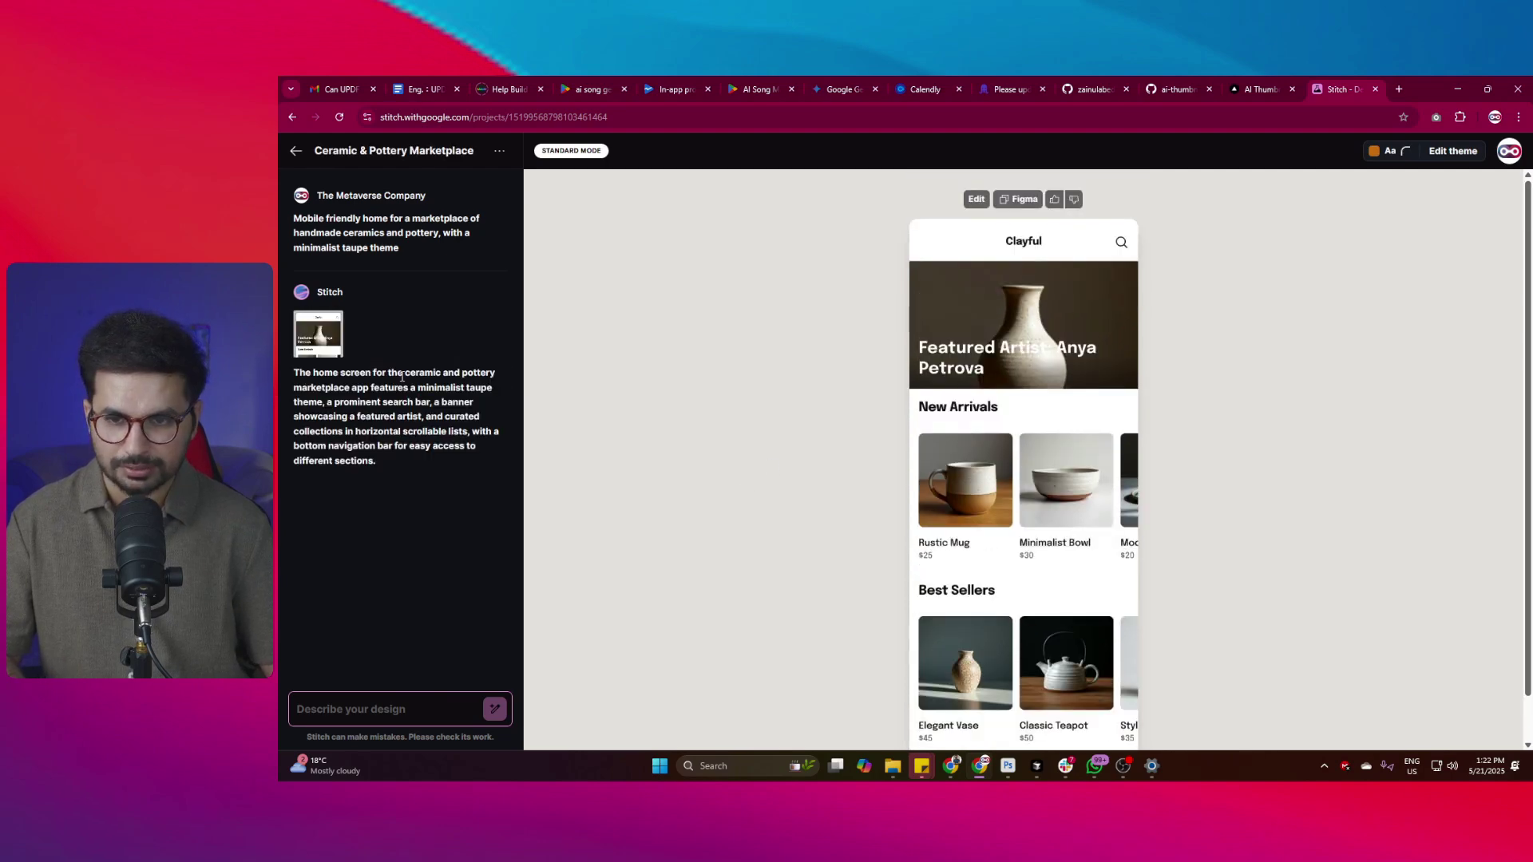
drag(333, 388, 371, 392)
click(366, 392)
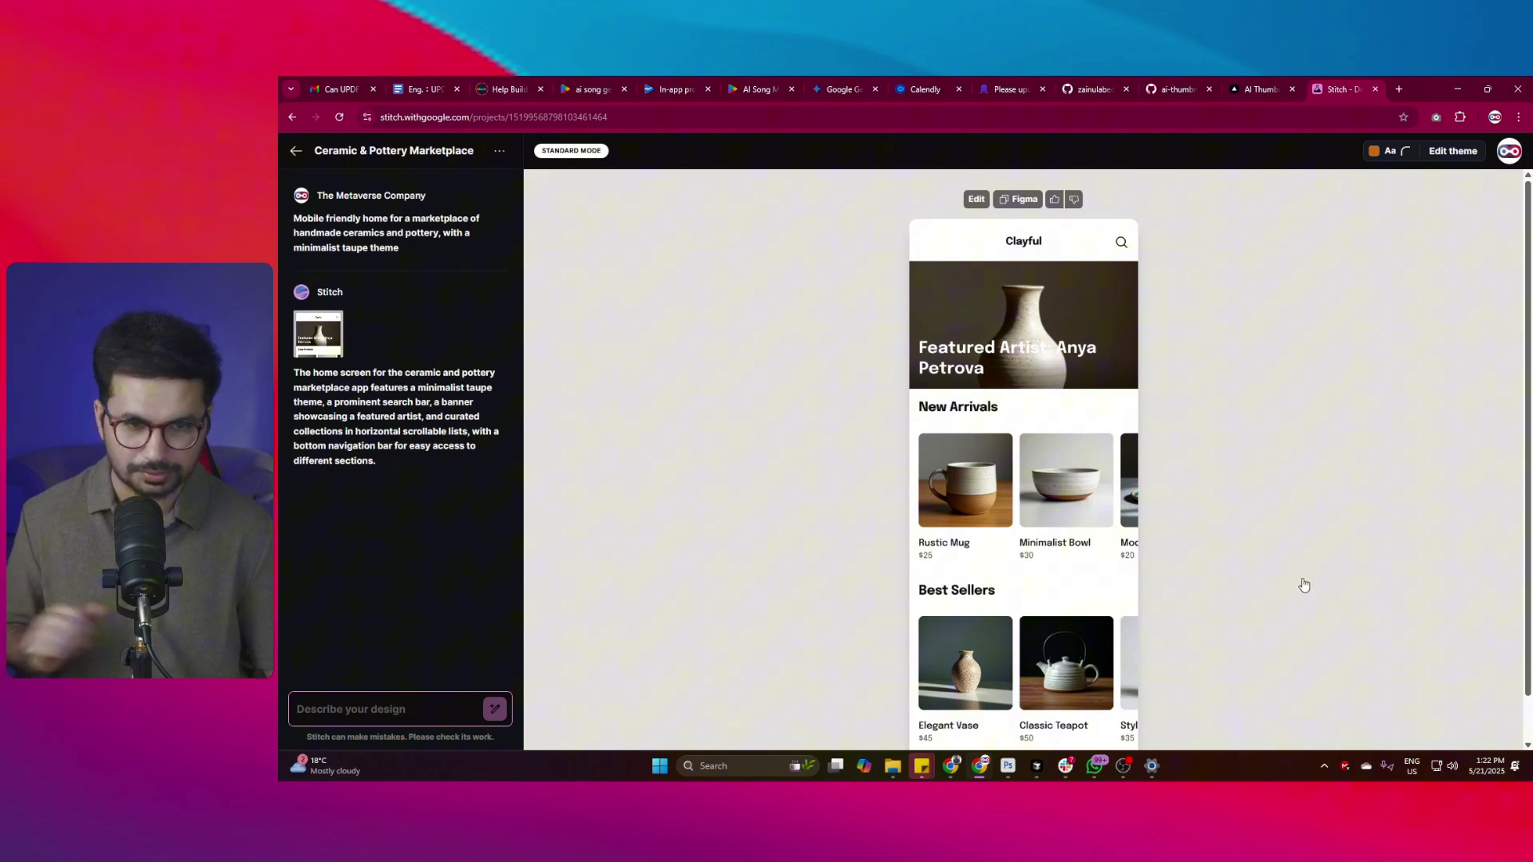
scroll(1094, 521, down, 1)
scroll(1094, 521, down, 2)
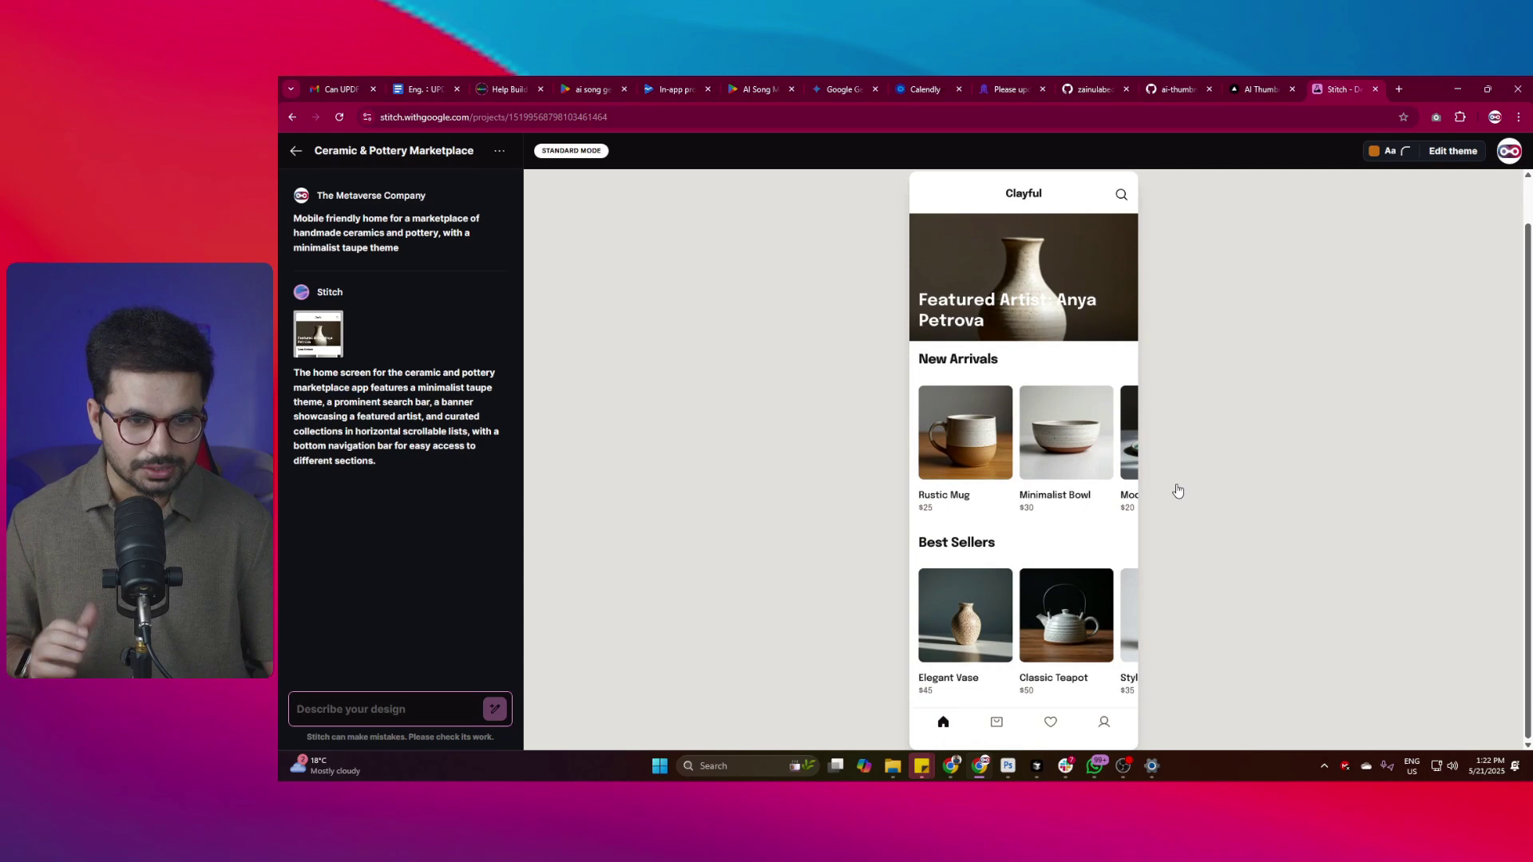
Enlarge the Clayful screen, view its HTML down to New Arrivals, and copy the code.
click(1031, 265)
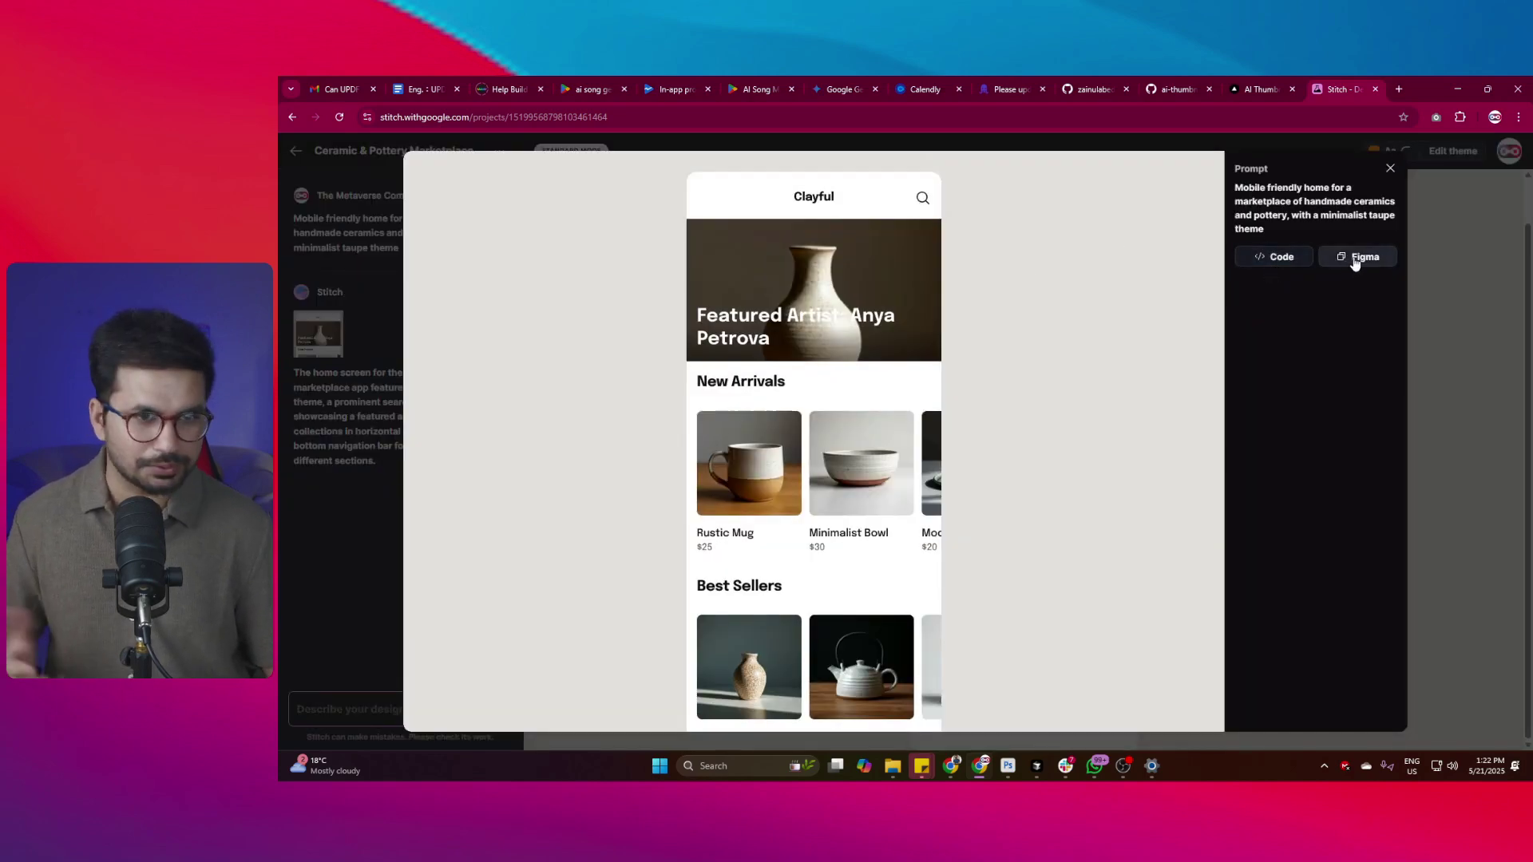
click(1274, 258)
scroll(924, 305, down, 20)
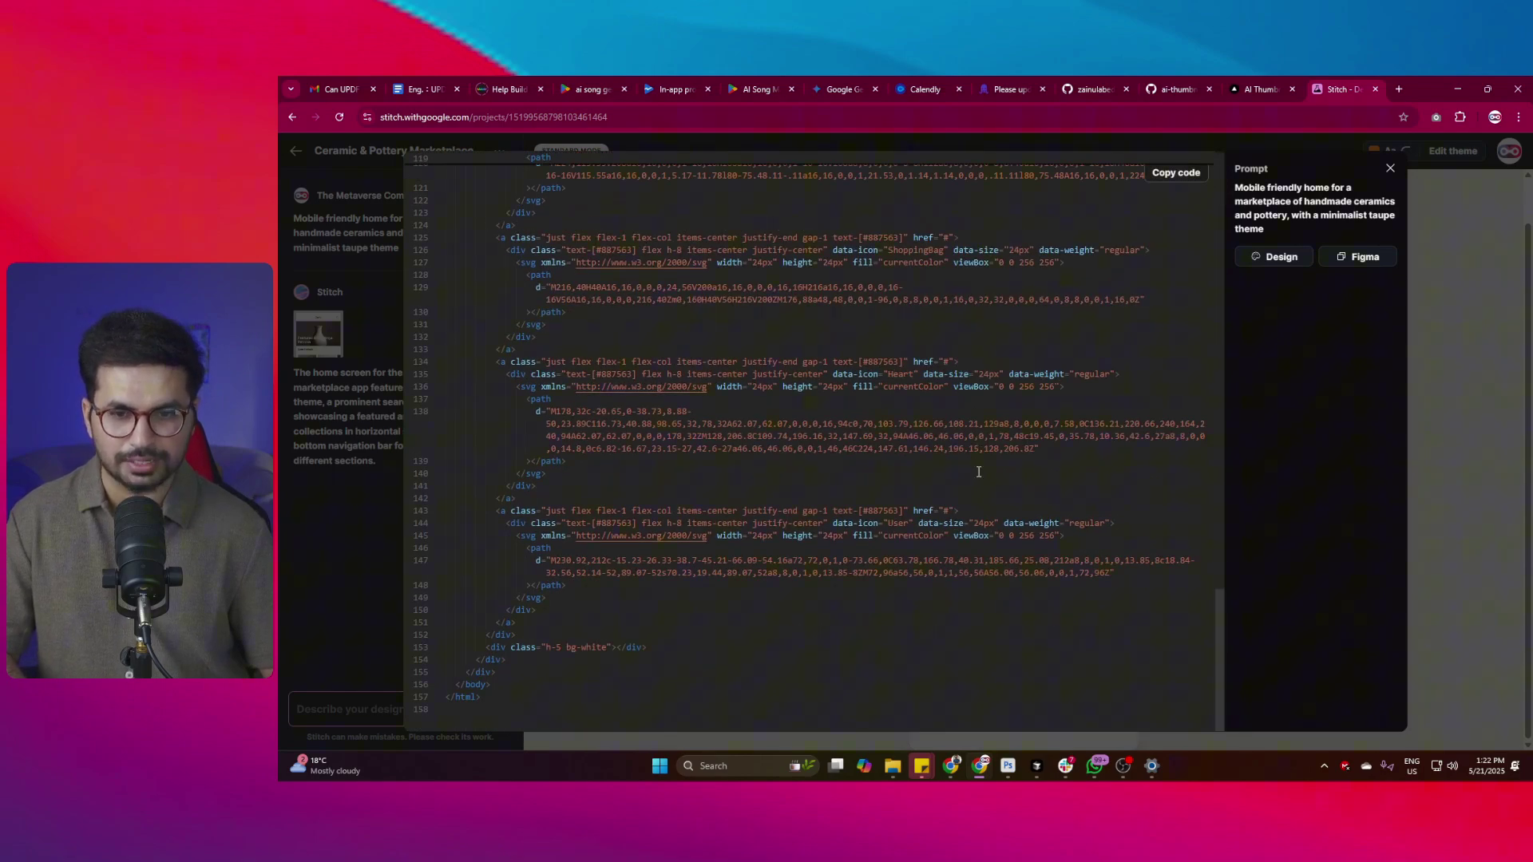
scroll(978, 473, up, 18)
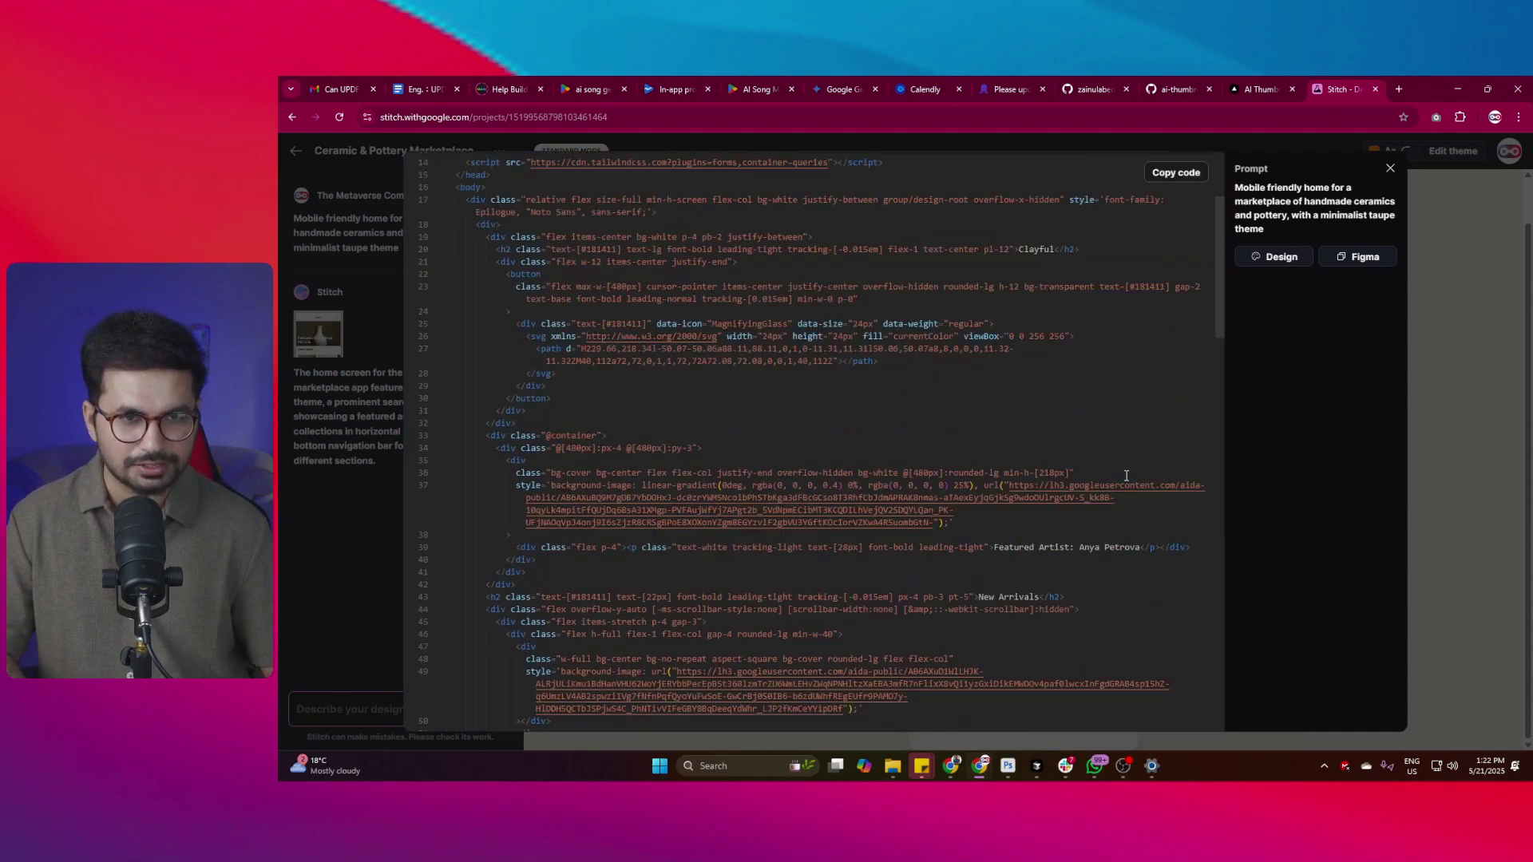
scroll(1126, 474, down, 5)
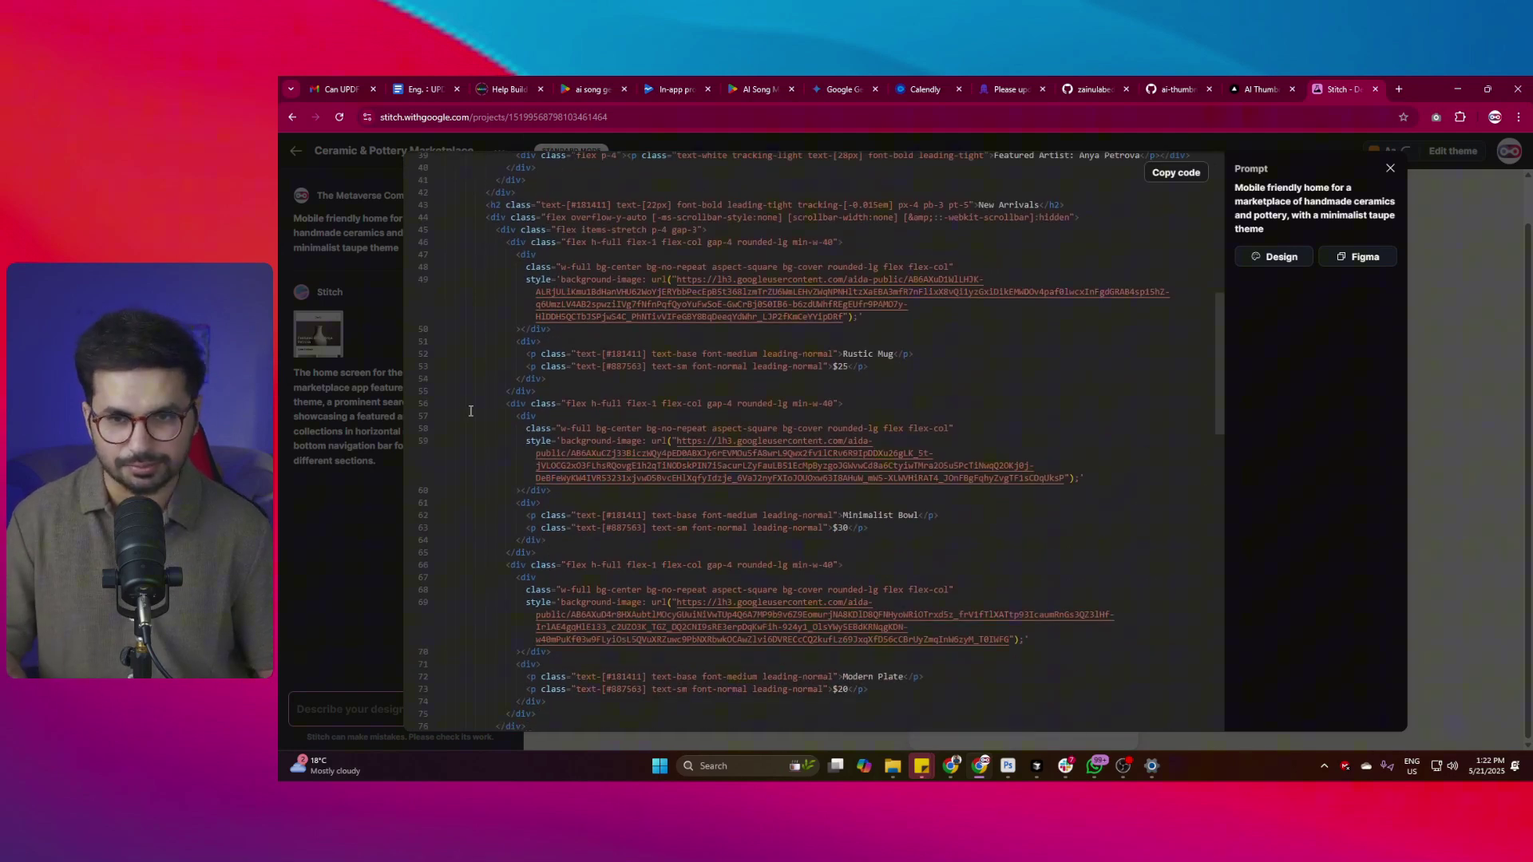
click(1194, 176)
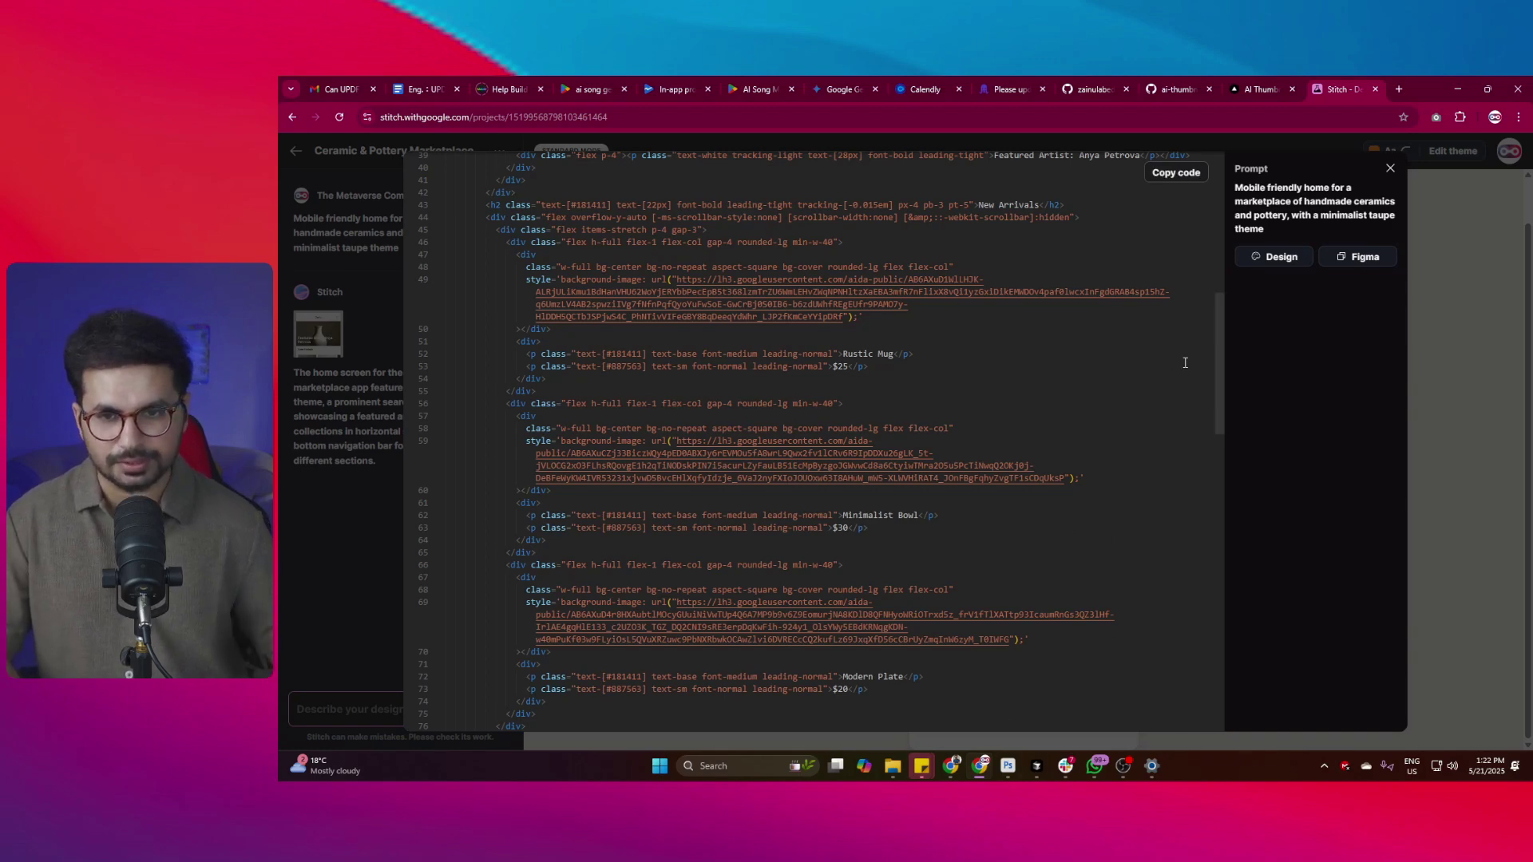
Close the code view and apply a Dark appearance theme to the Clayful design.
click(1492, 201)
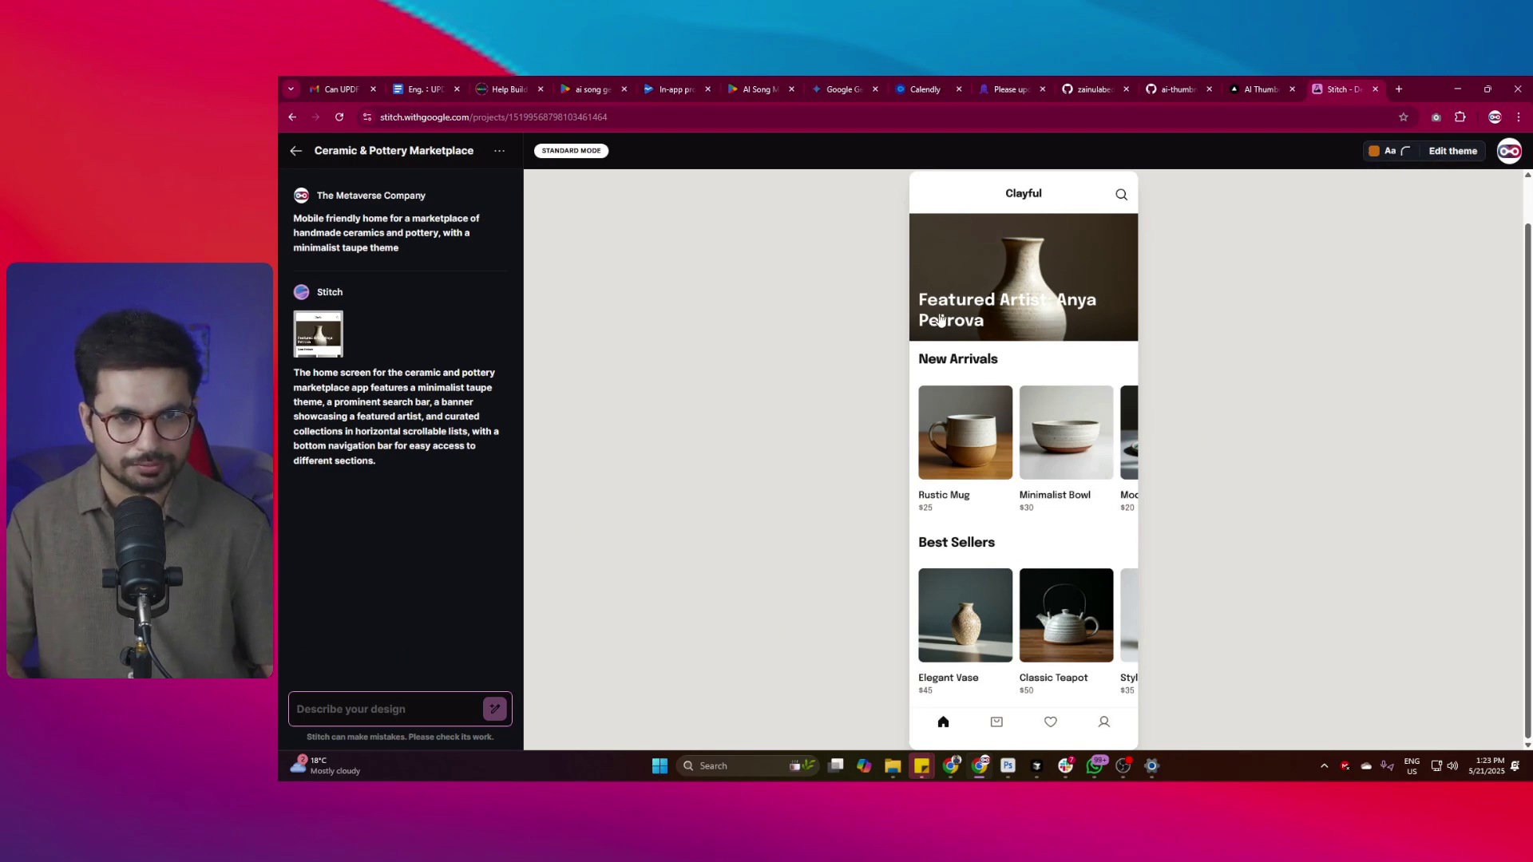
click(1454, 160)
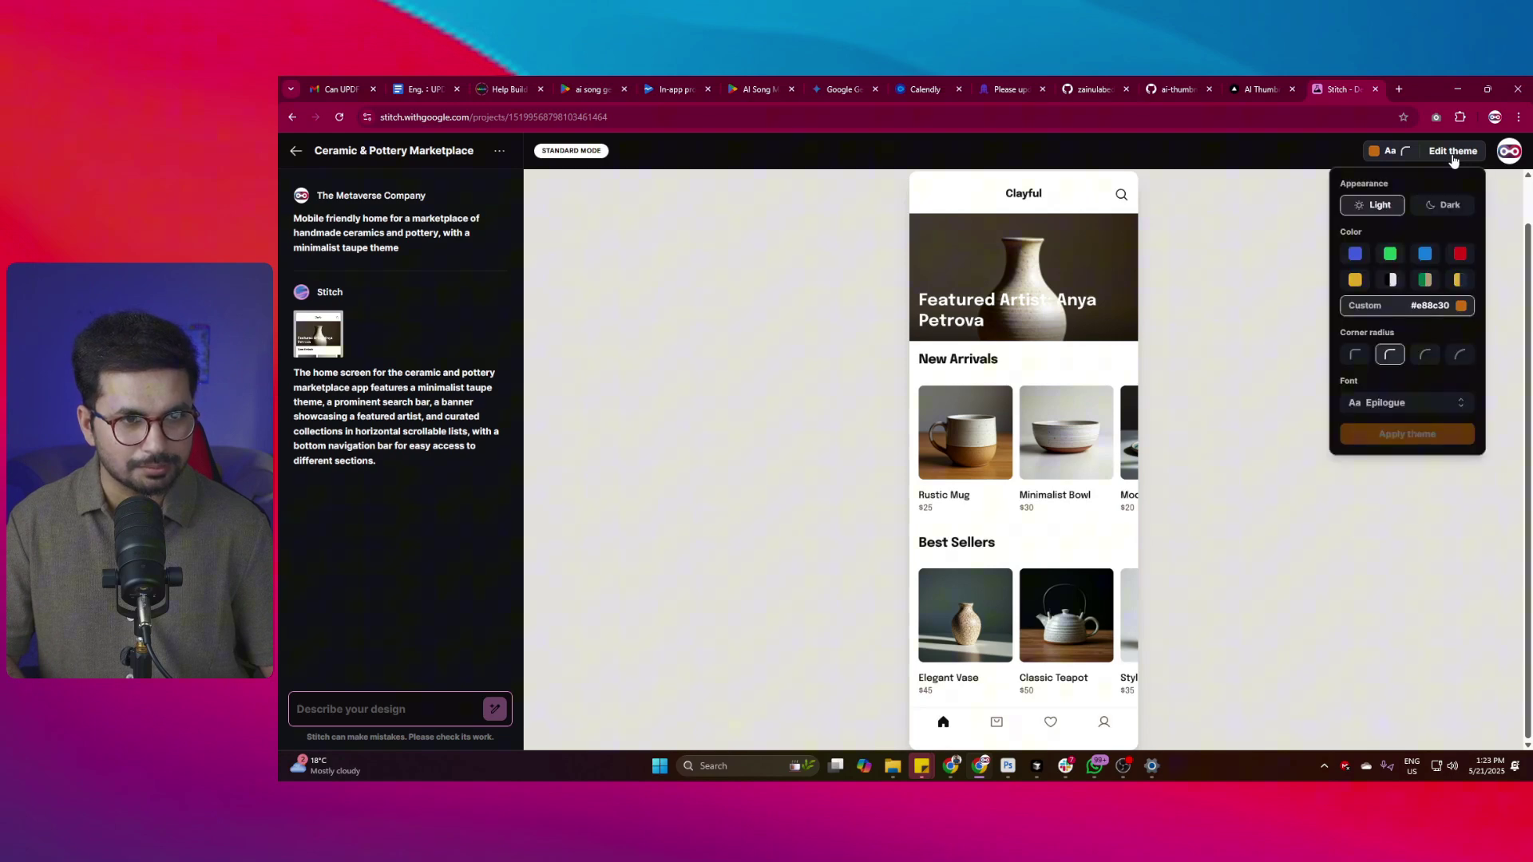
click(1440, 207)
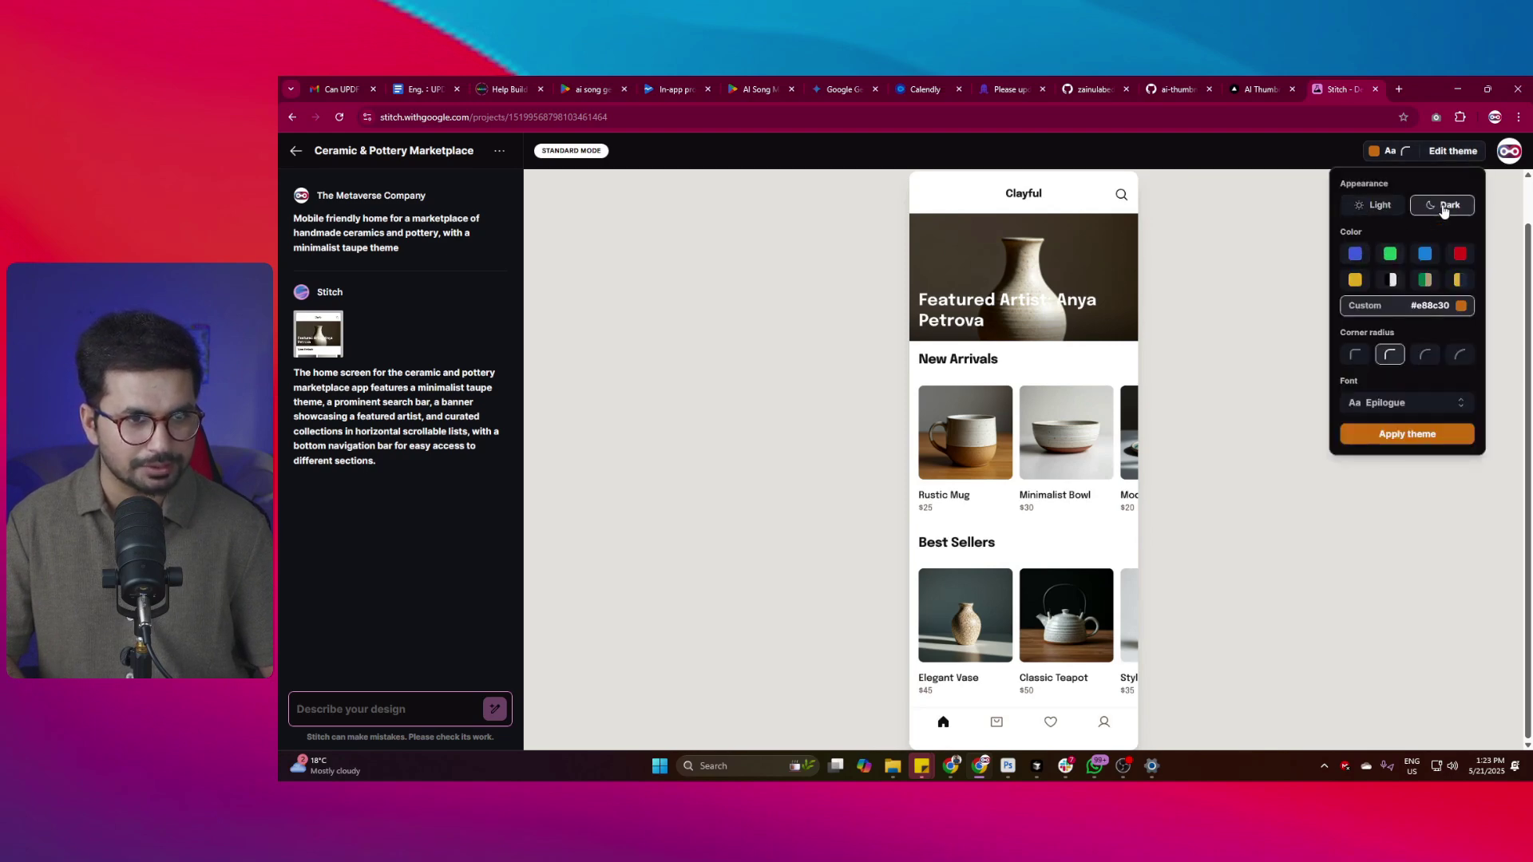
click(1395, 437)
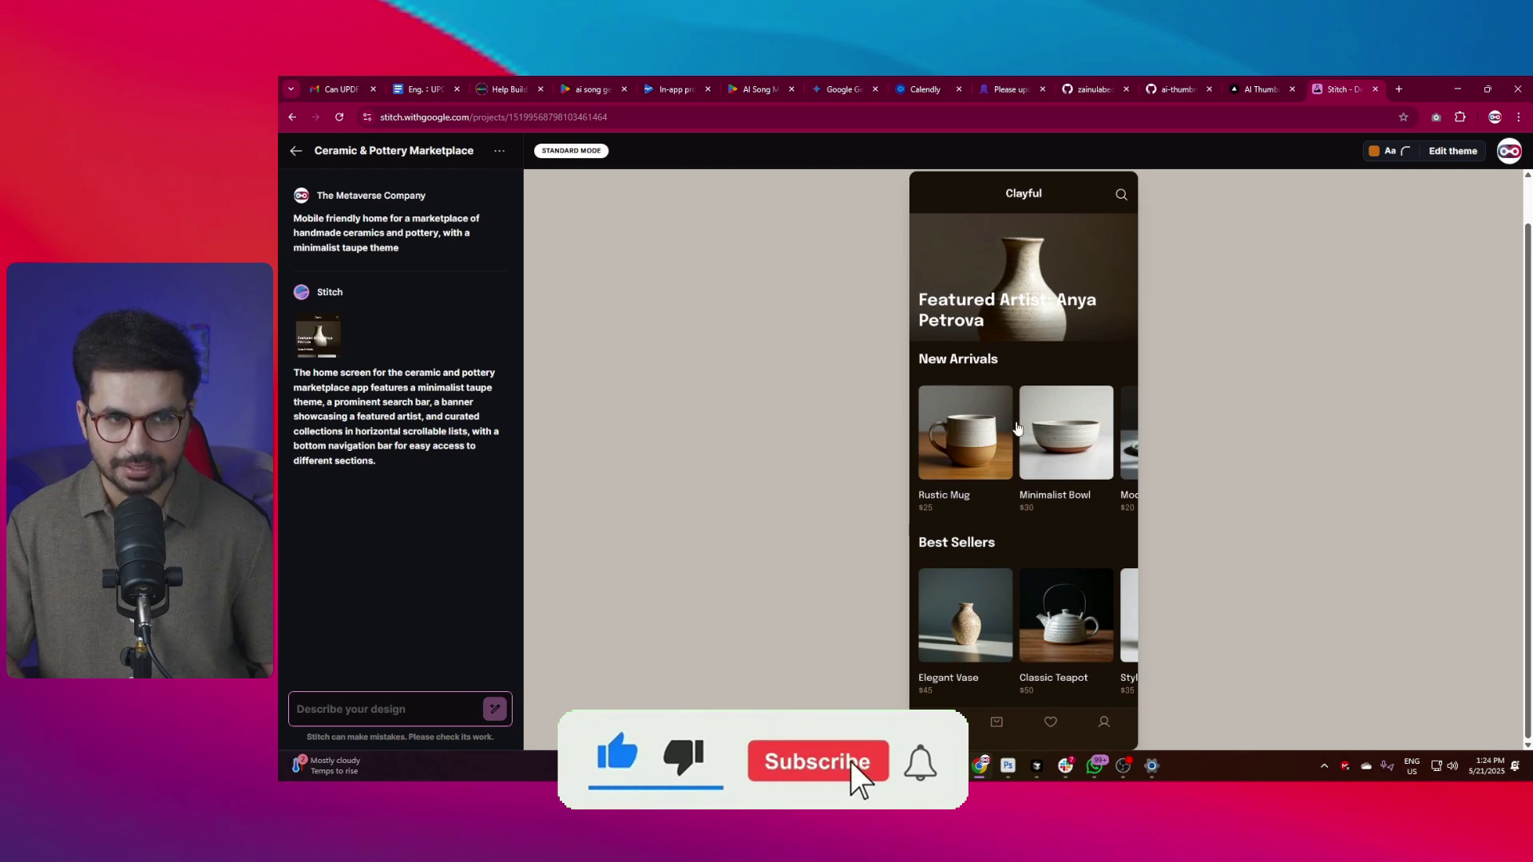
scroll(1045, 432, up, 1)
scroll(1045, 432, up, 1)
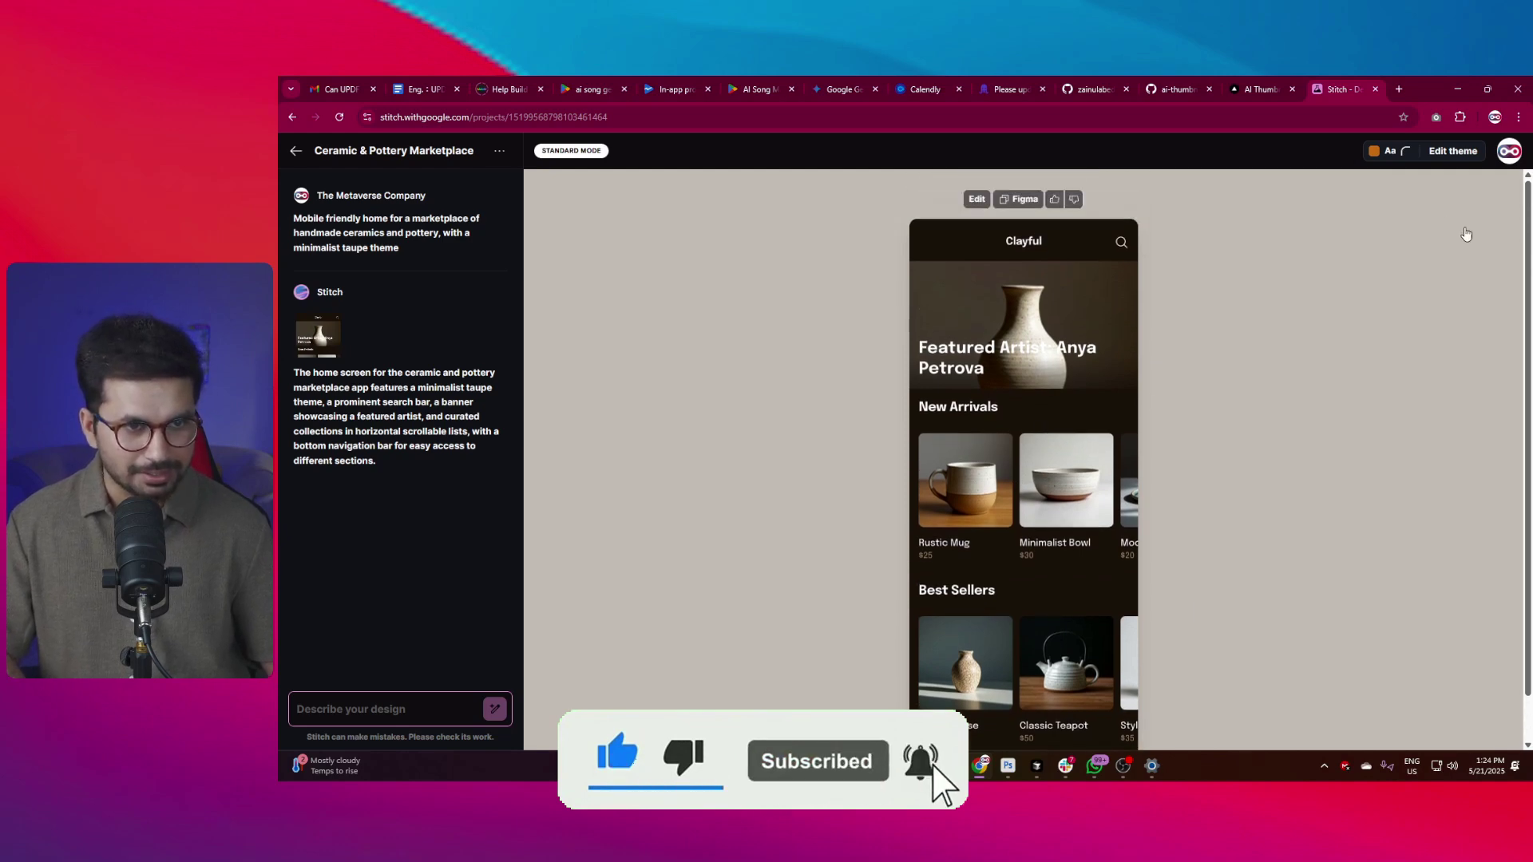
click(1478, 150)
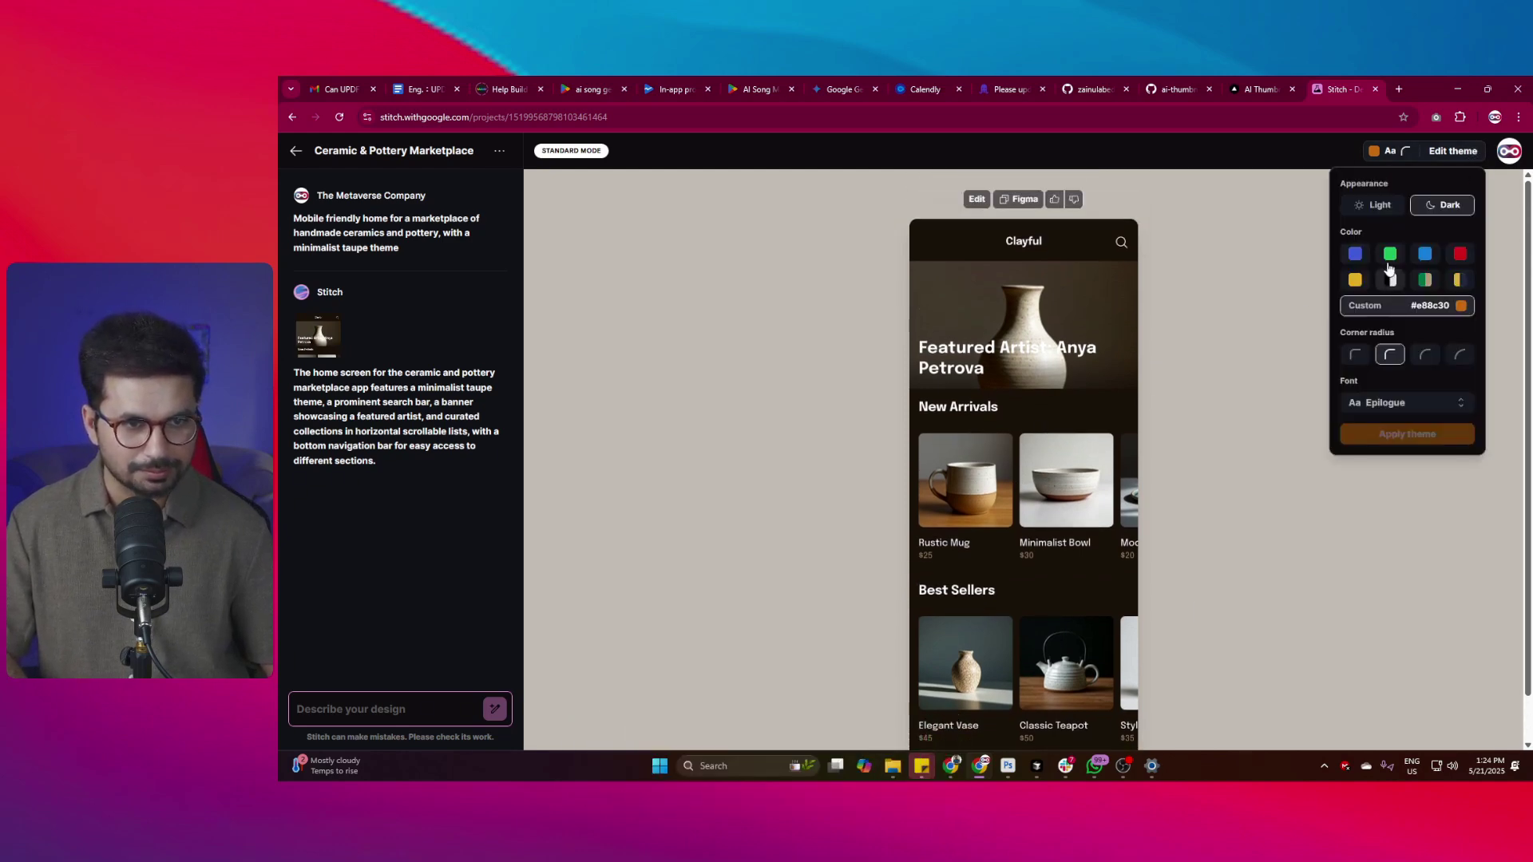
click(1182, 330)
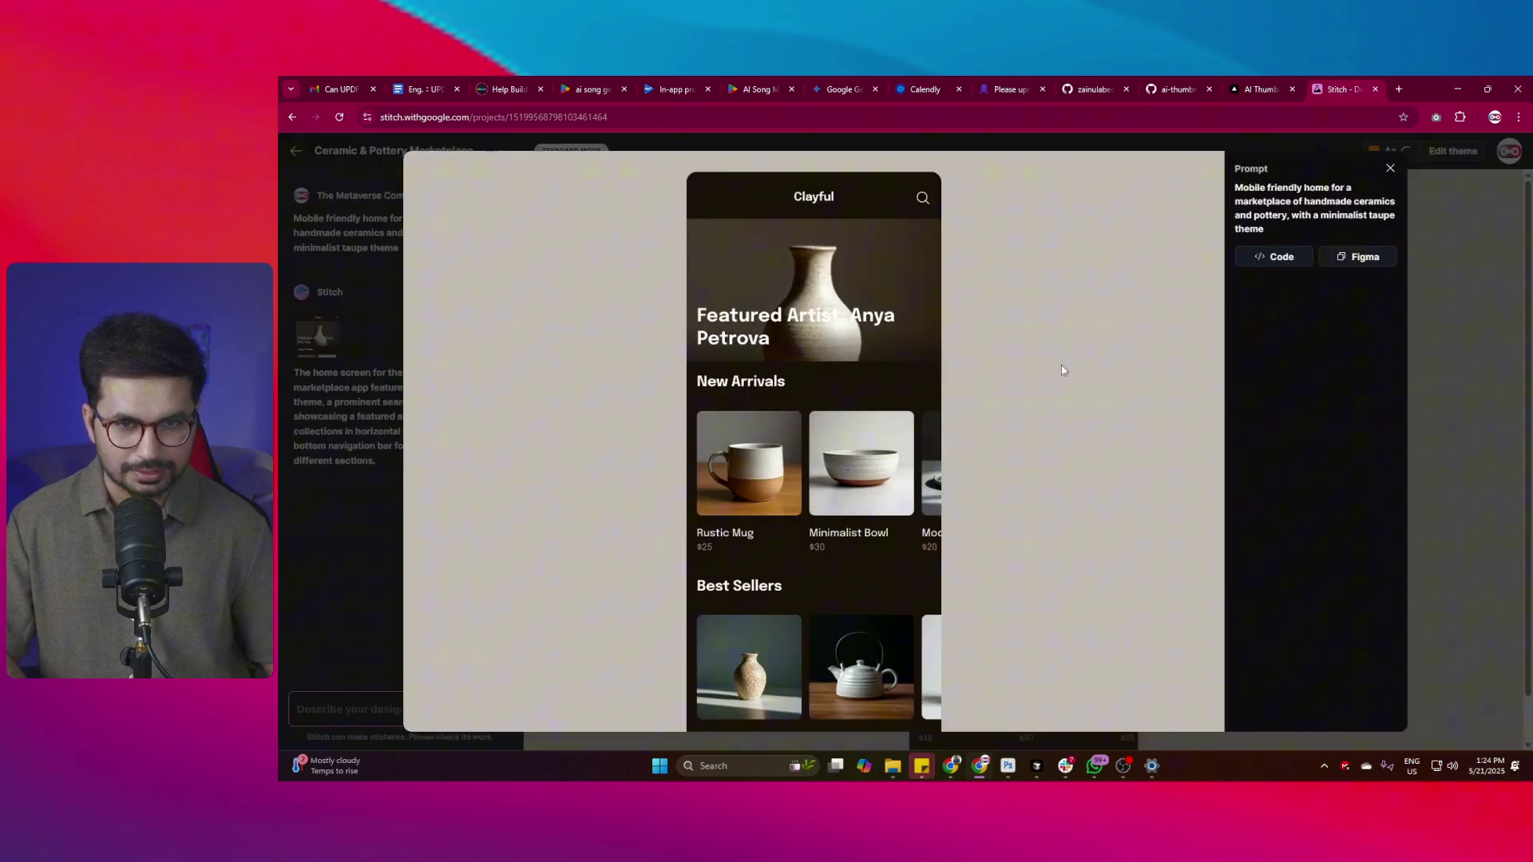
scroll(809, 509, down, 2)
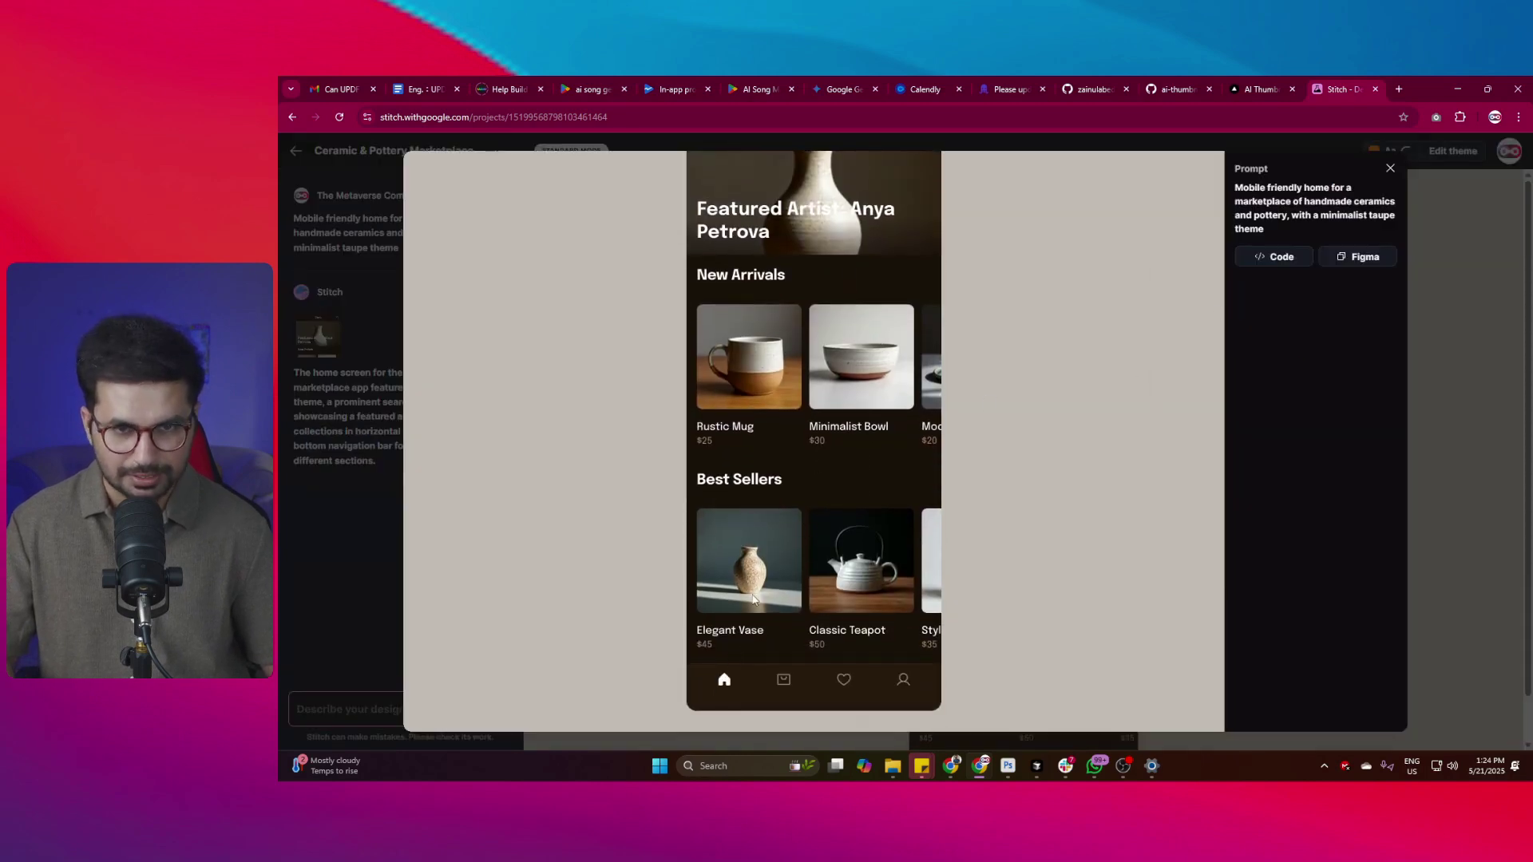
scroll(754, 598, up, 2)
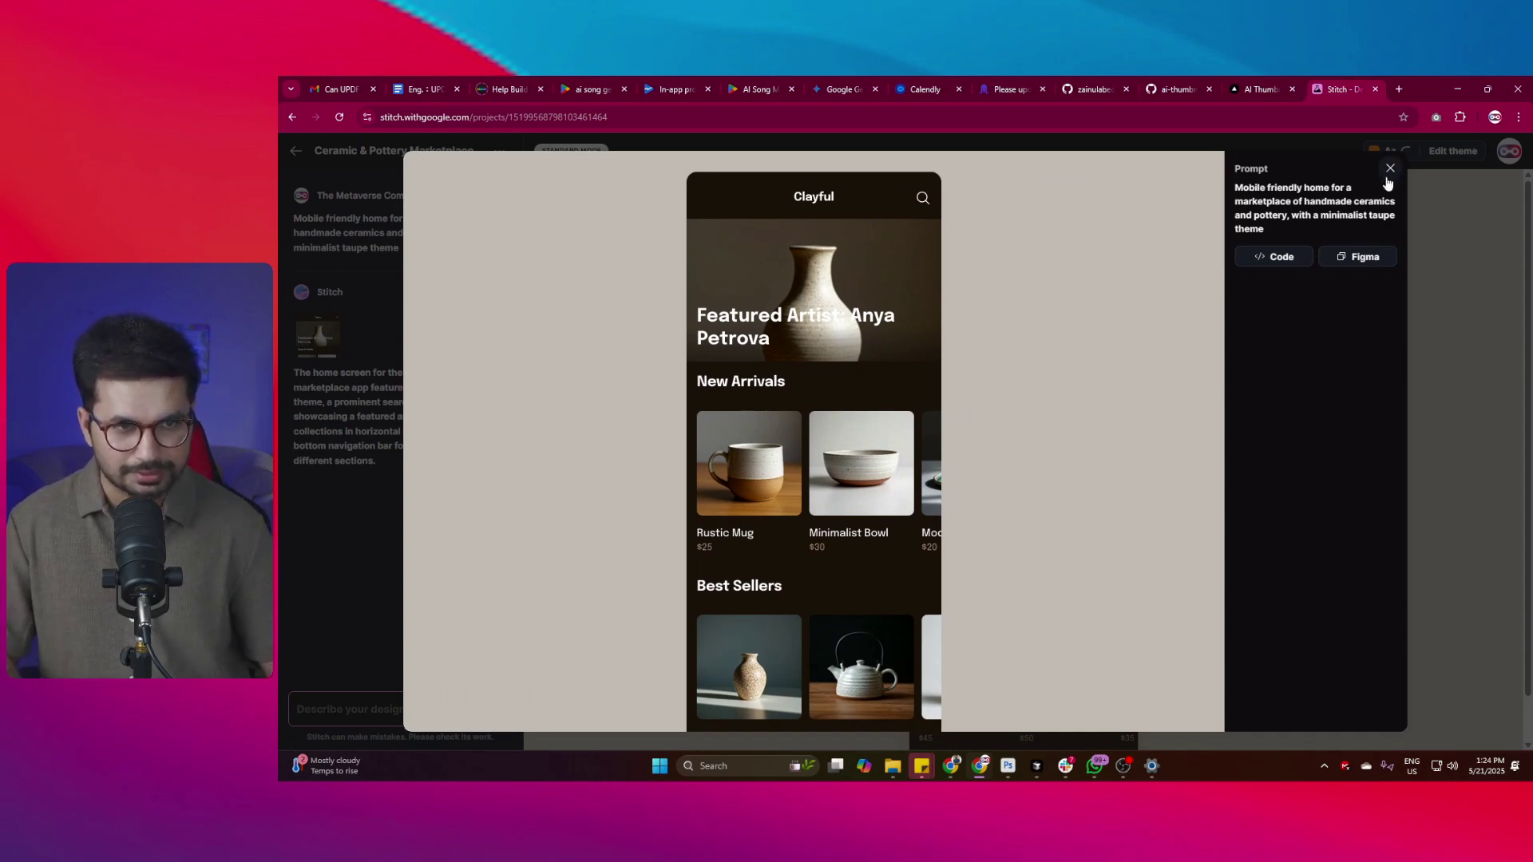
click(1275, 258)
scroll(887, 442, down, 5)
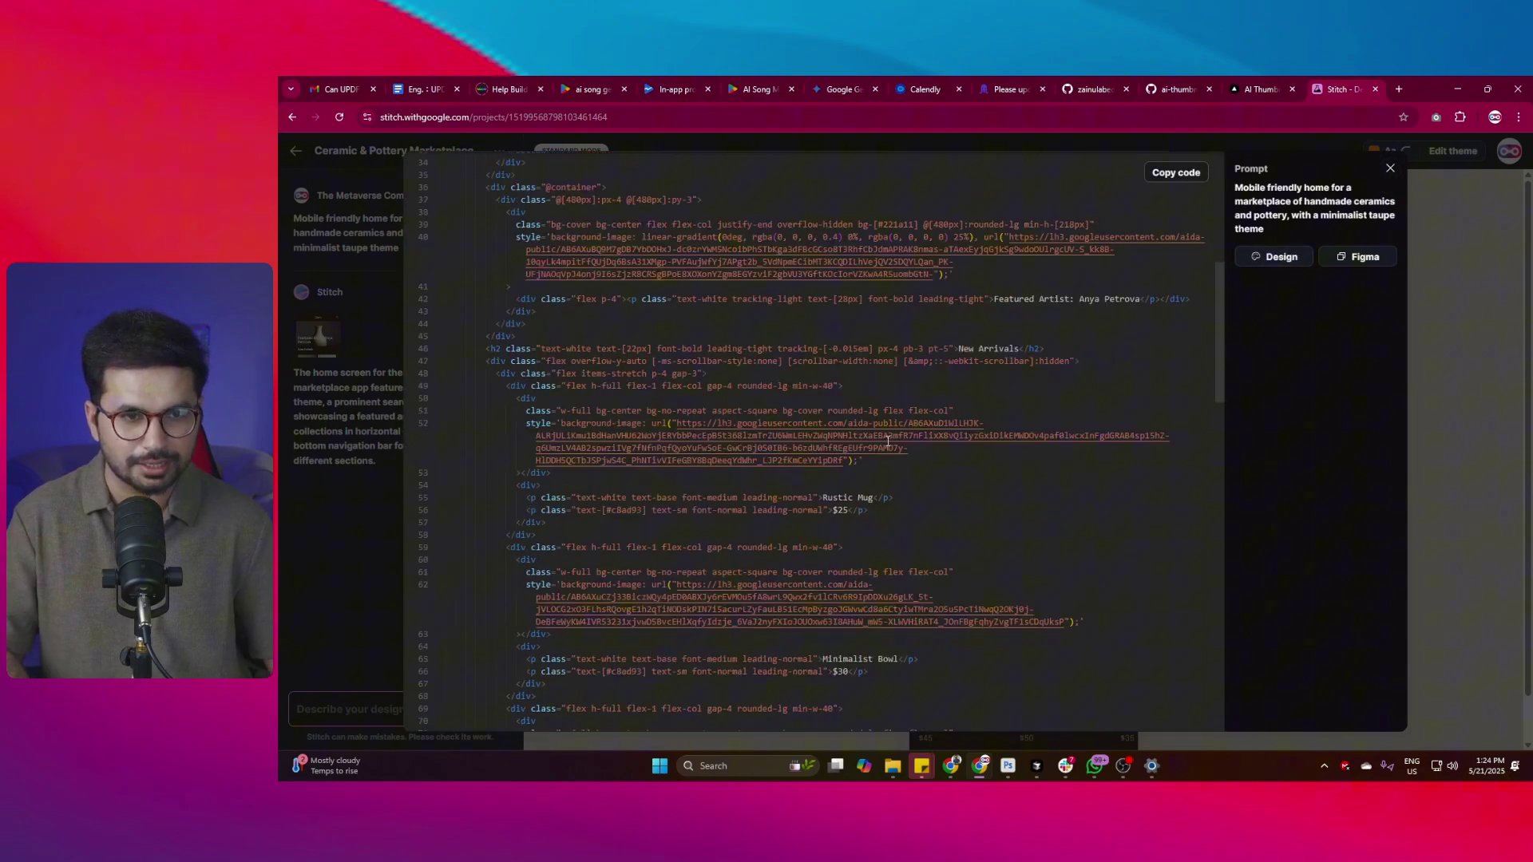
scroll(887, 442, down, 6)
scroll(1095, 361, down, 2)
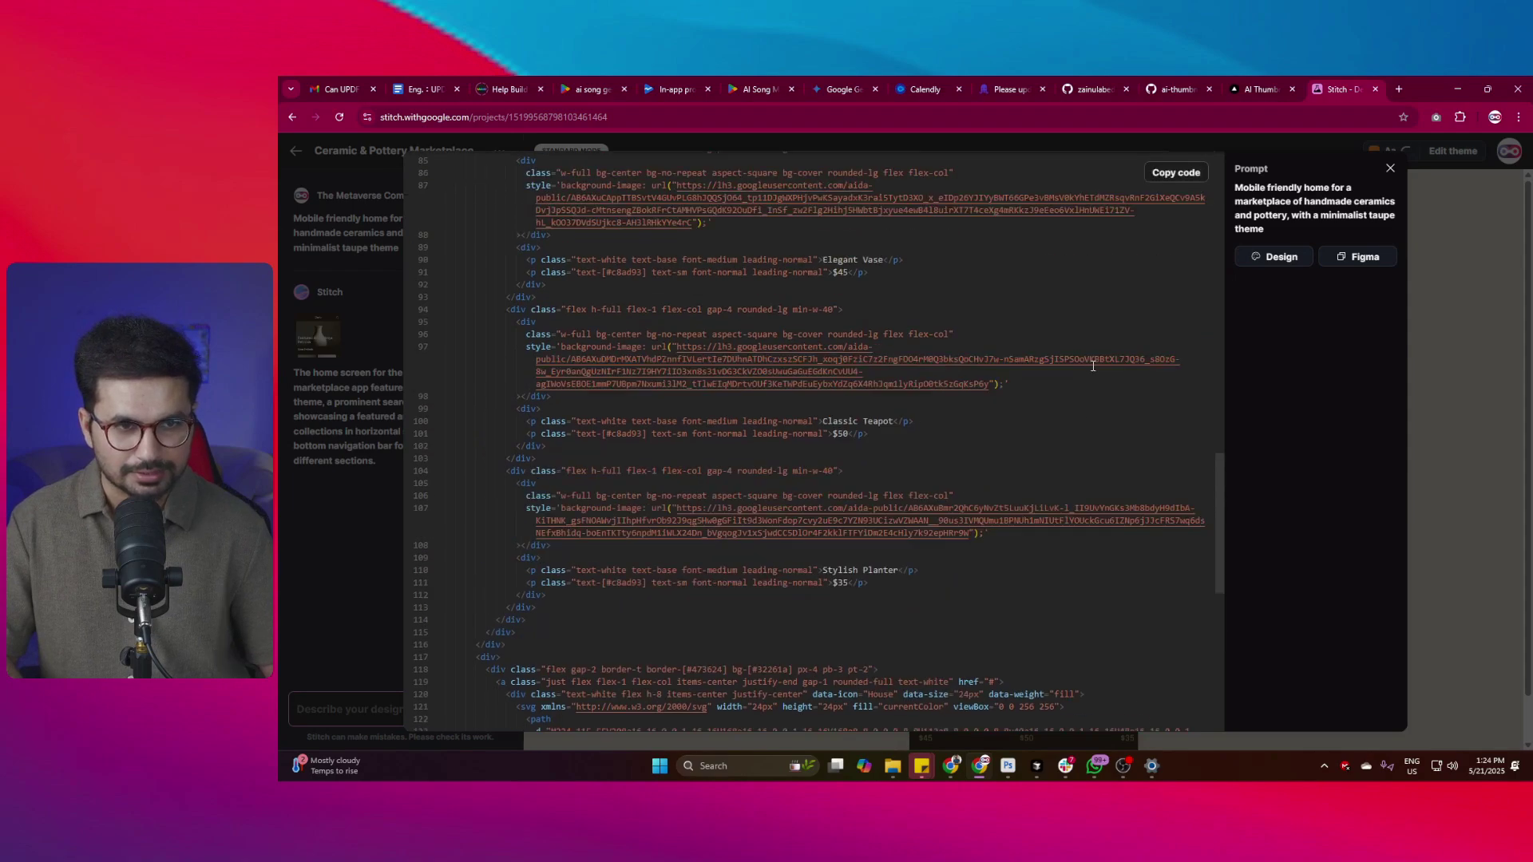
scroll(1095, 362, up, 15)
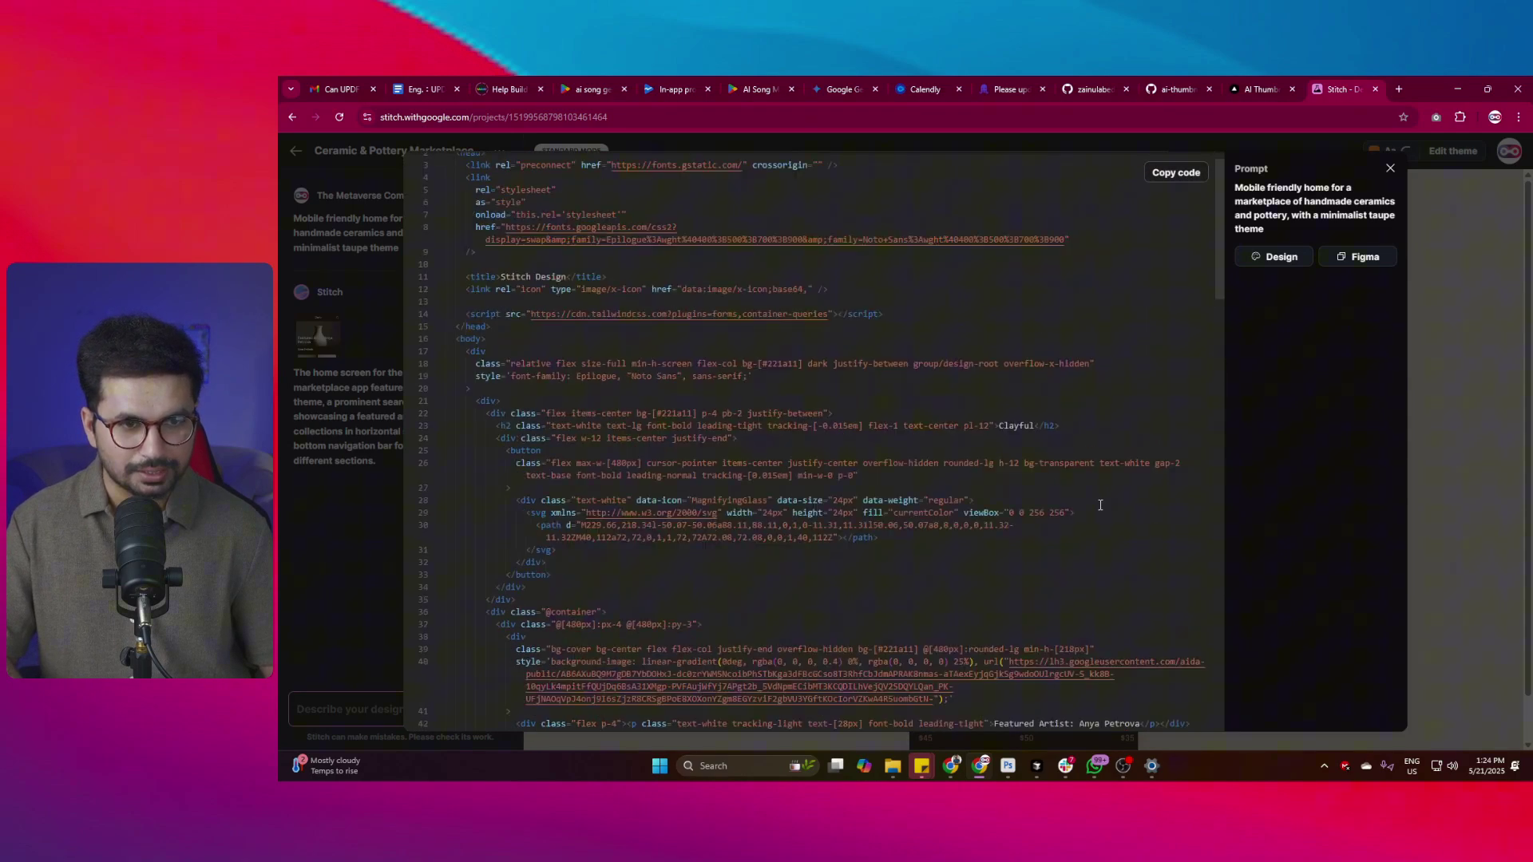
click(1390, 168)
scroll(905, 617, down, 1)
scroll(1018, 488, up, 1)
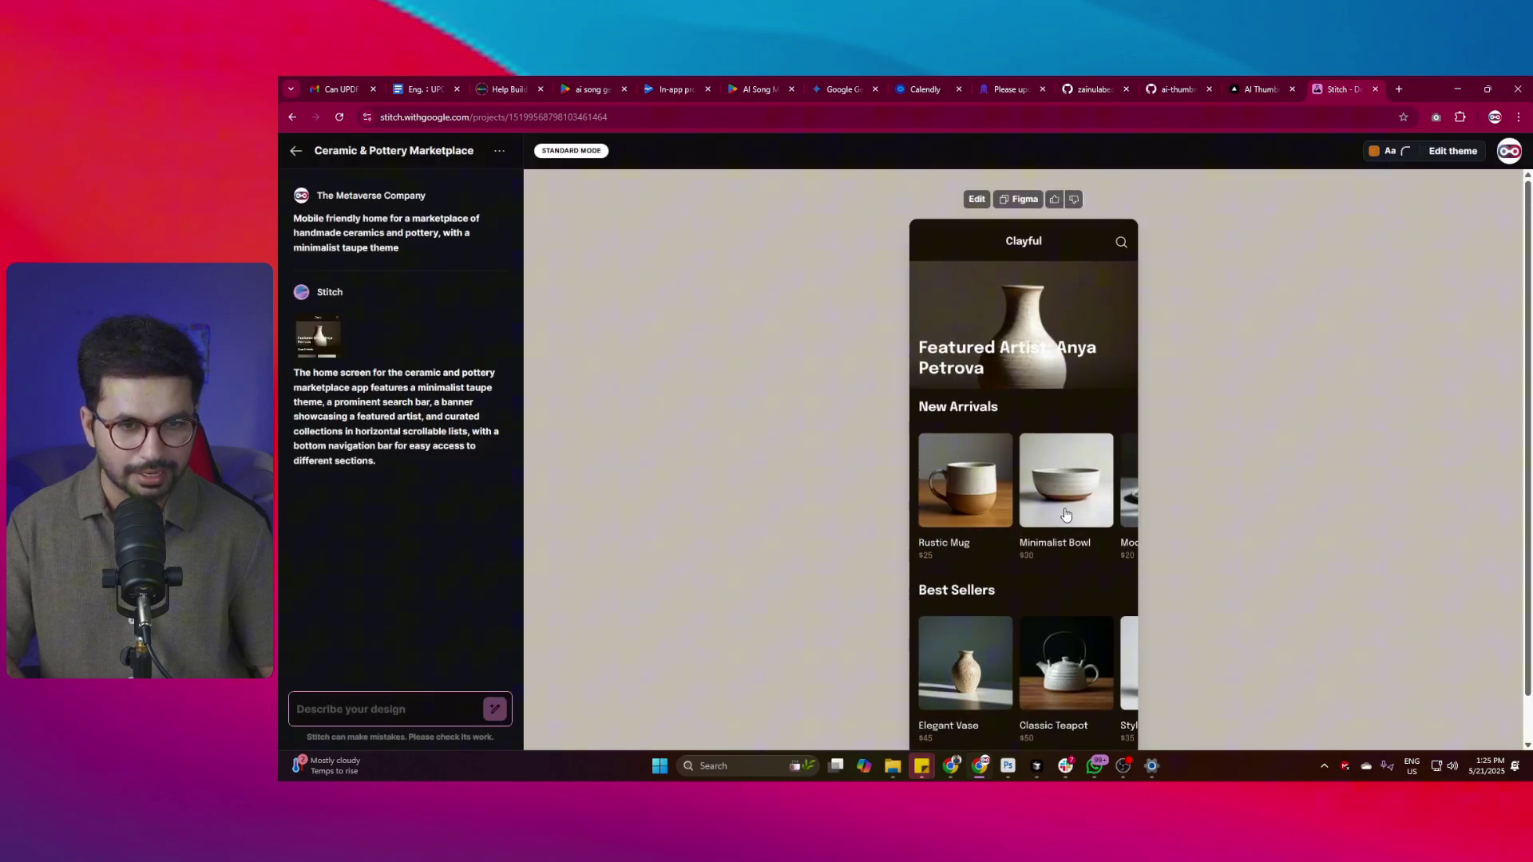
scroll(1078, 555, down, 1)
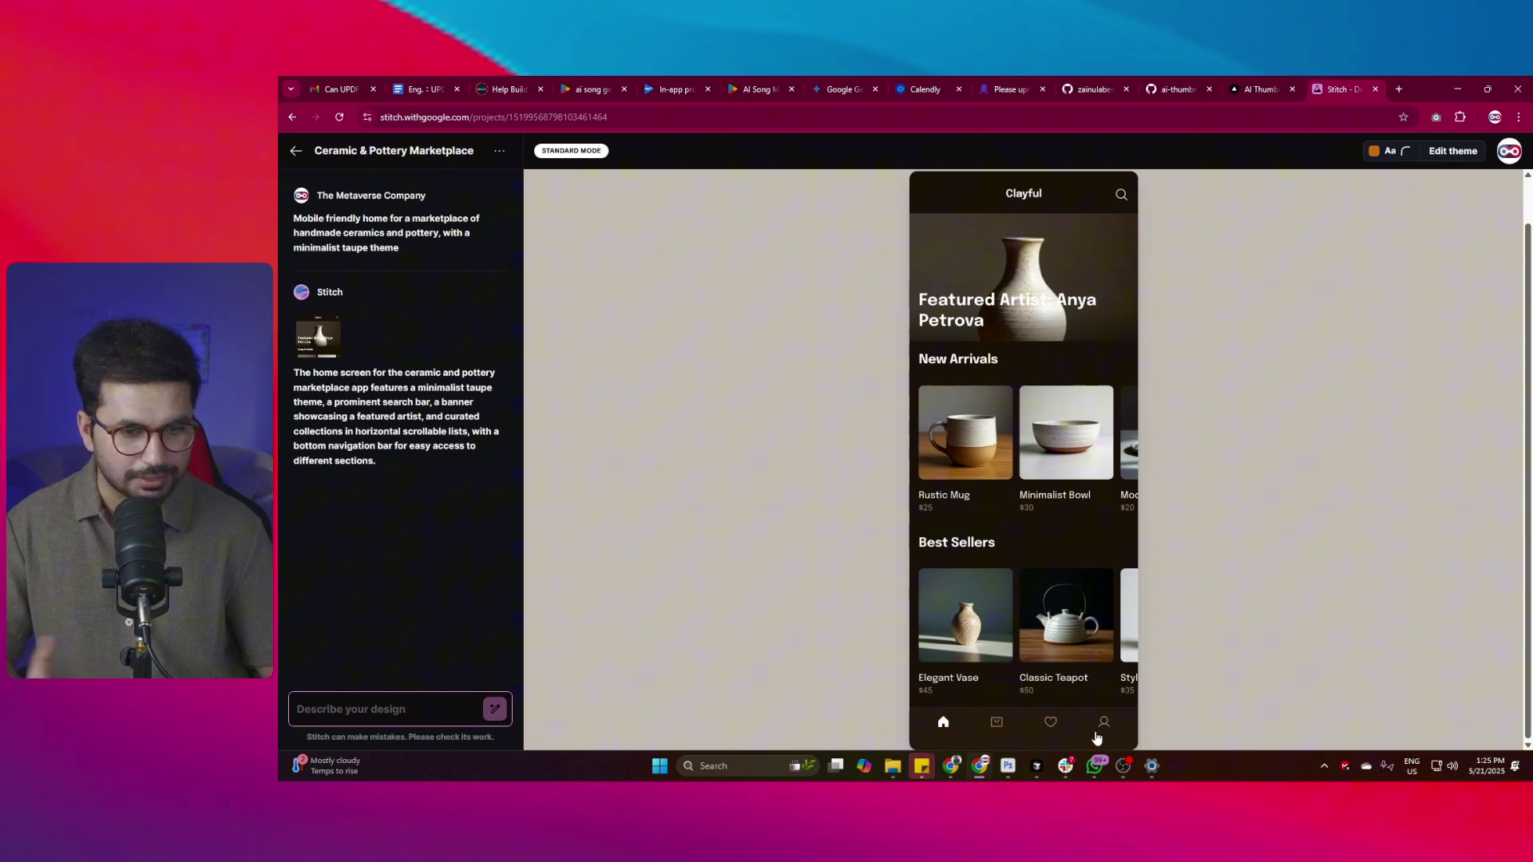
click(415, 707)
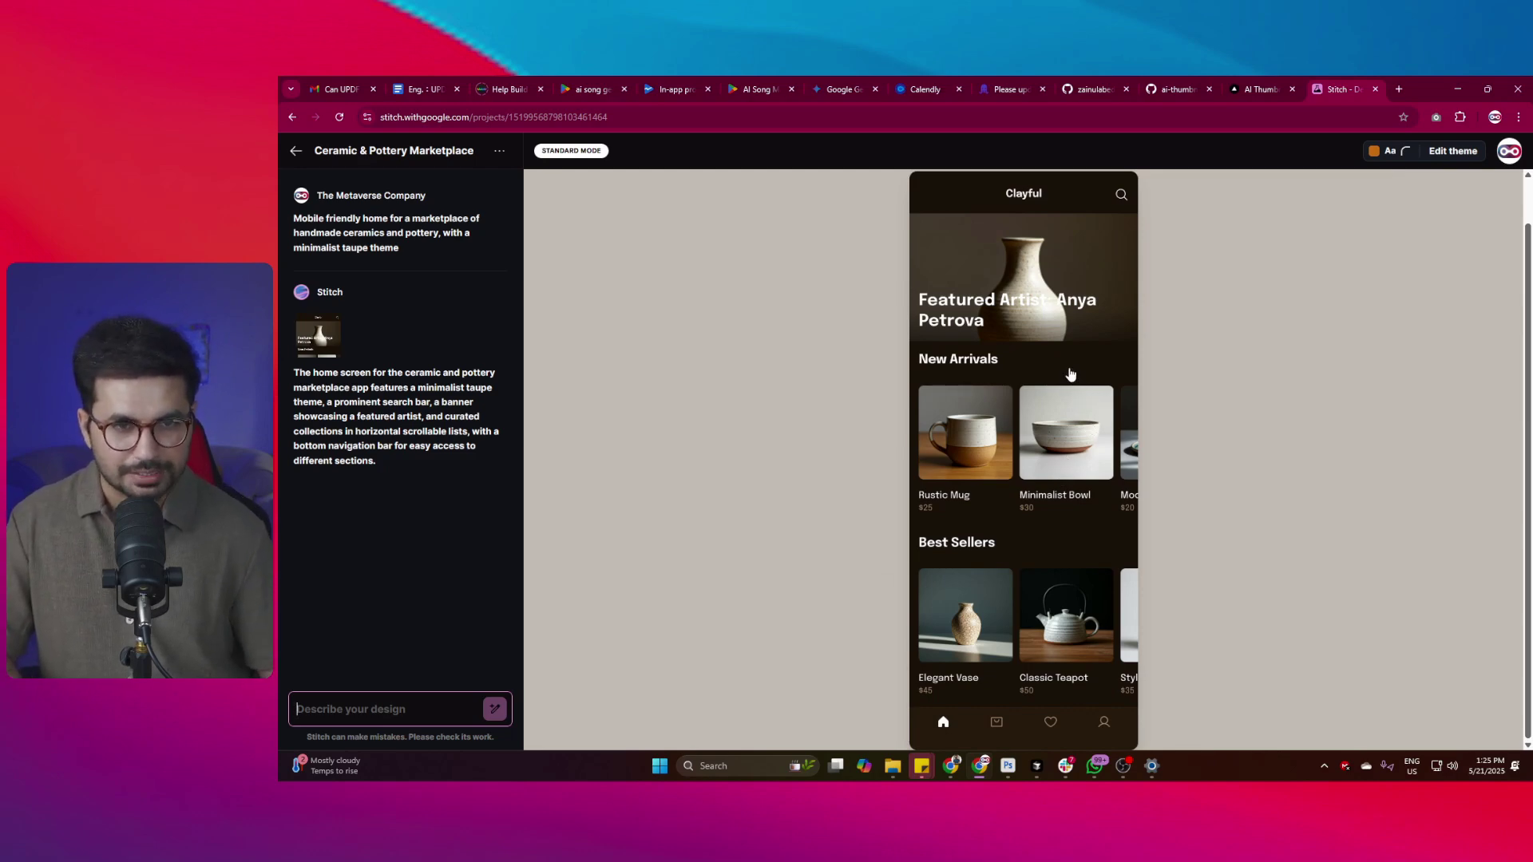
Go back to the Stitch home page and open the Alps skiing guide example.
click(296, 151)
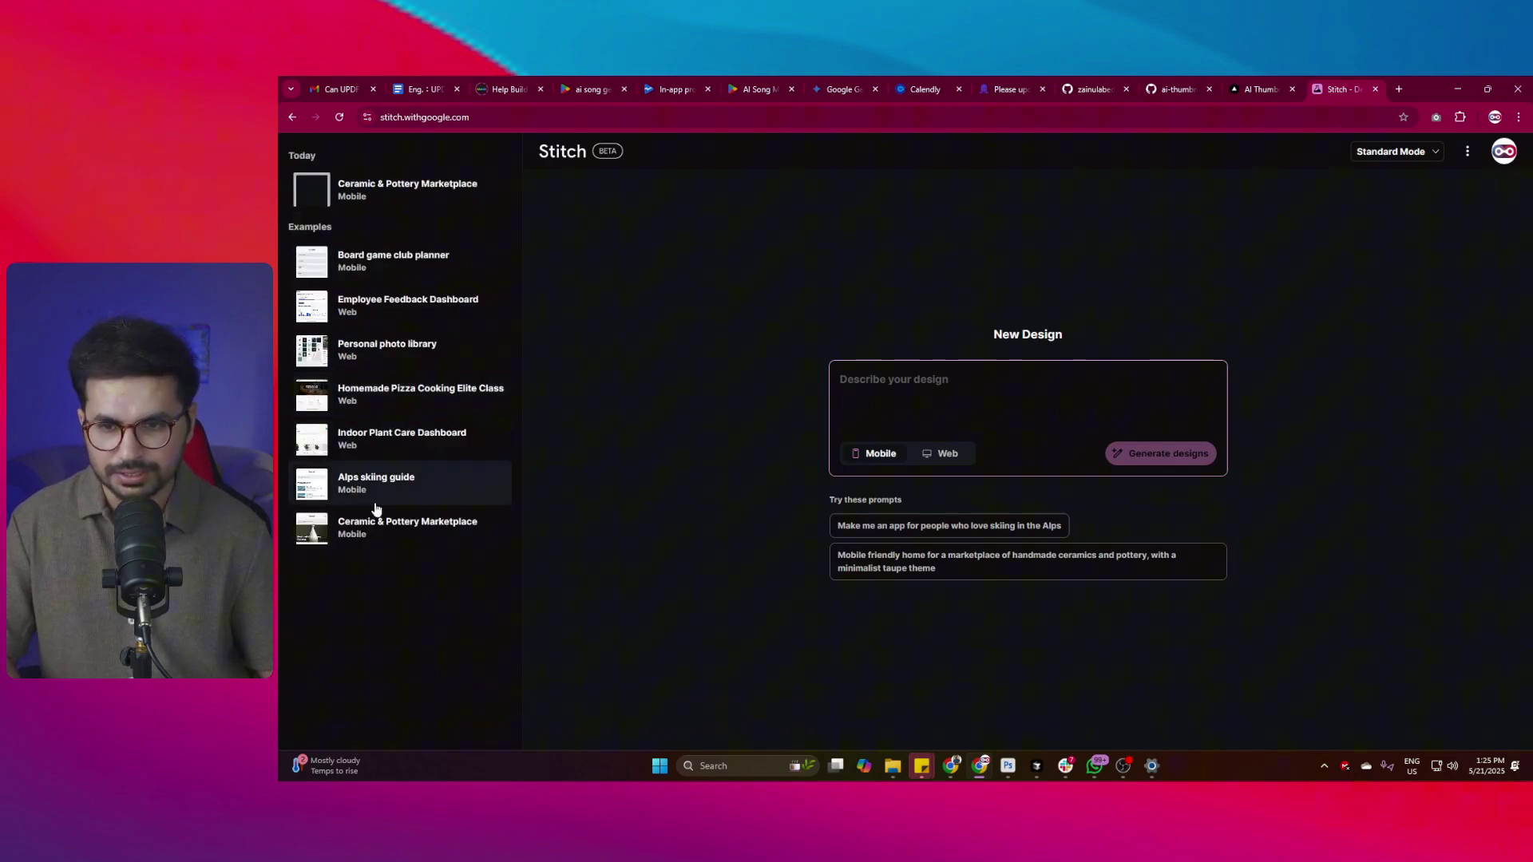
click(371, 495)
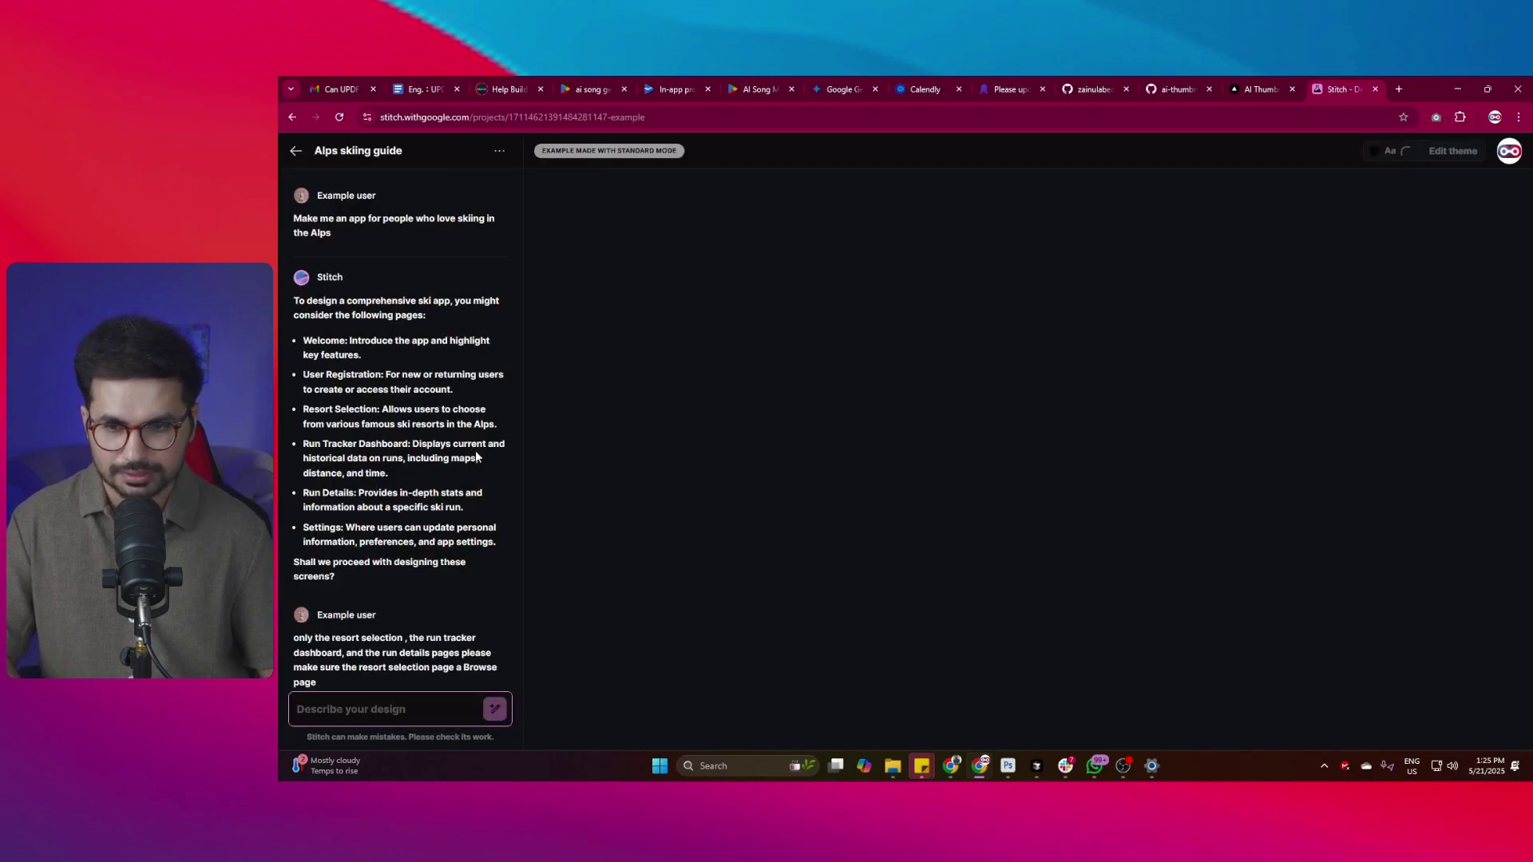
drag(314, 150, 435, 159)
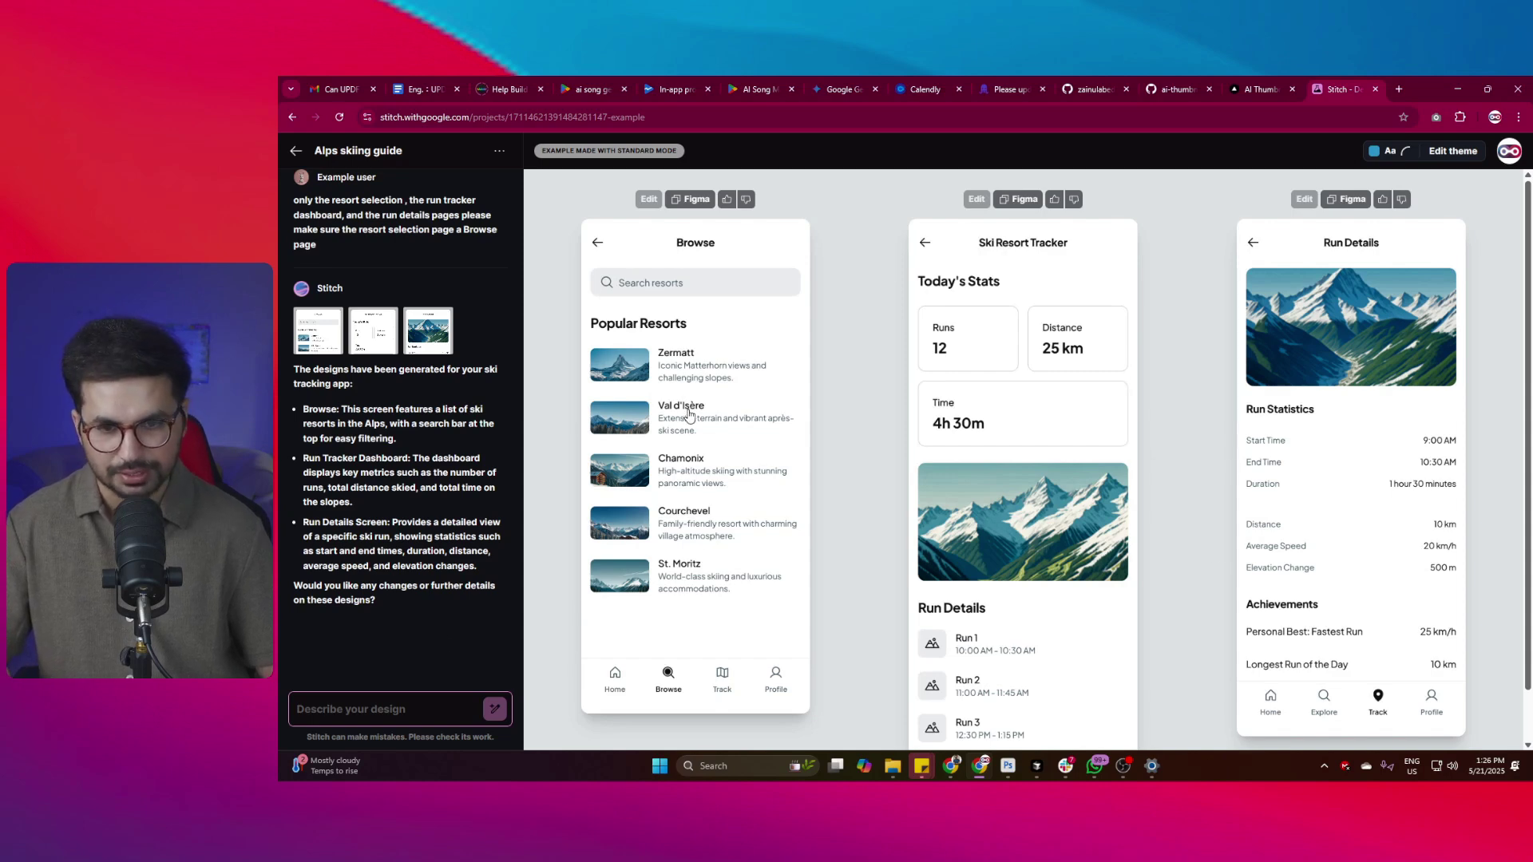
Preview the Ski Resort Tracker and Run Details screens, then view the theme's font list.
click(1027, 425)
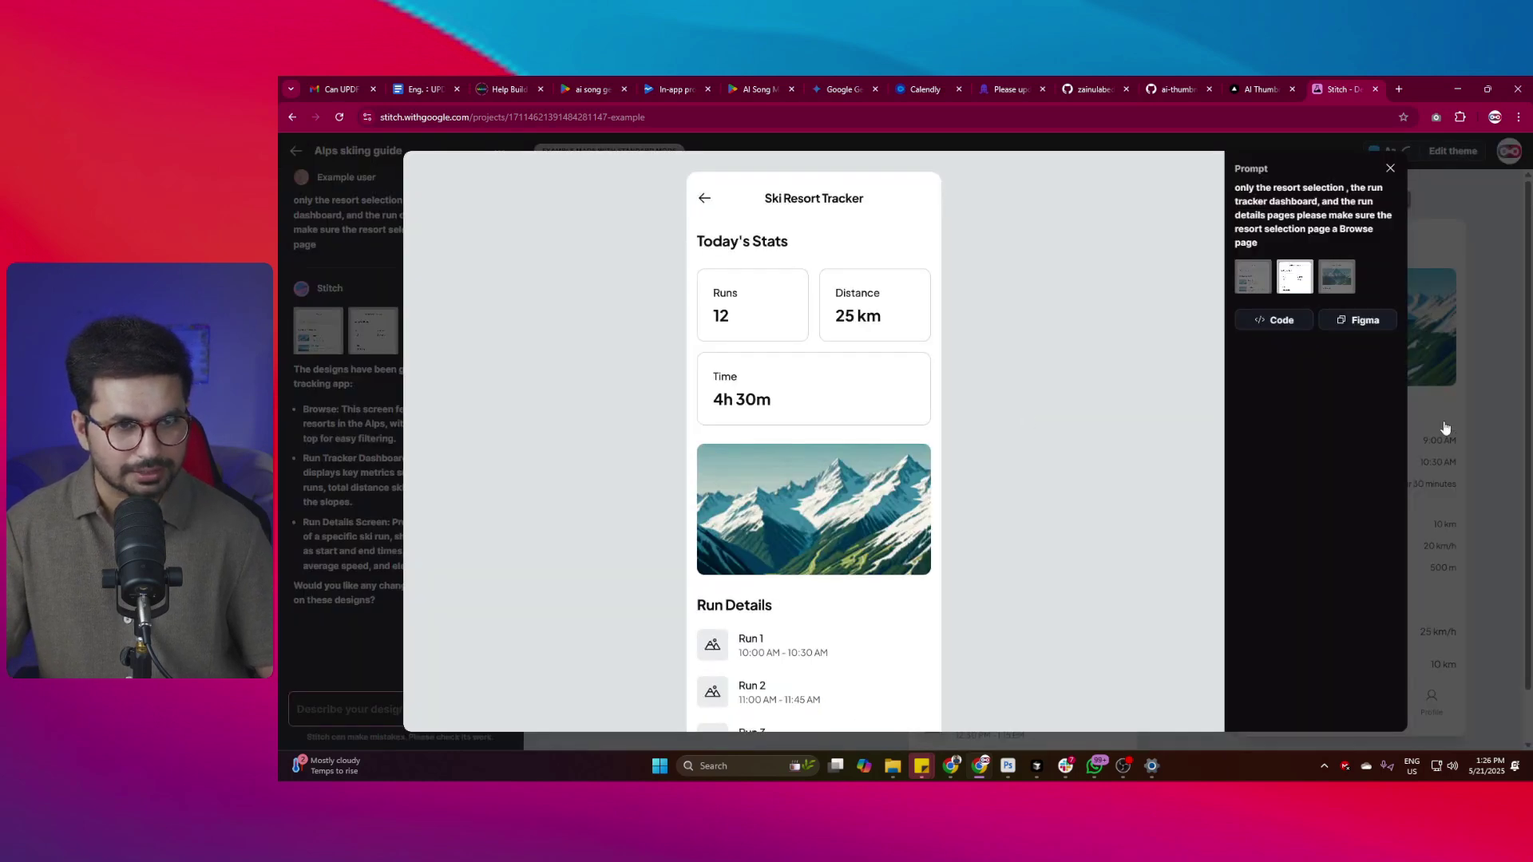
click(1345, 290)
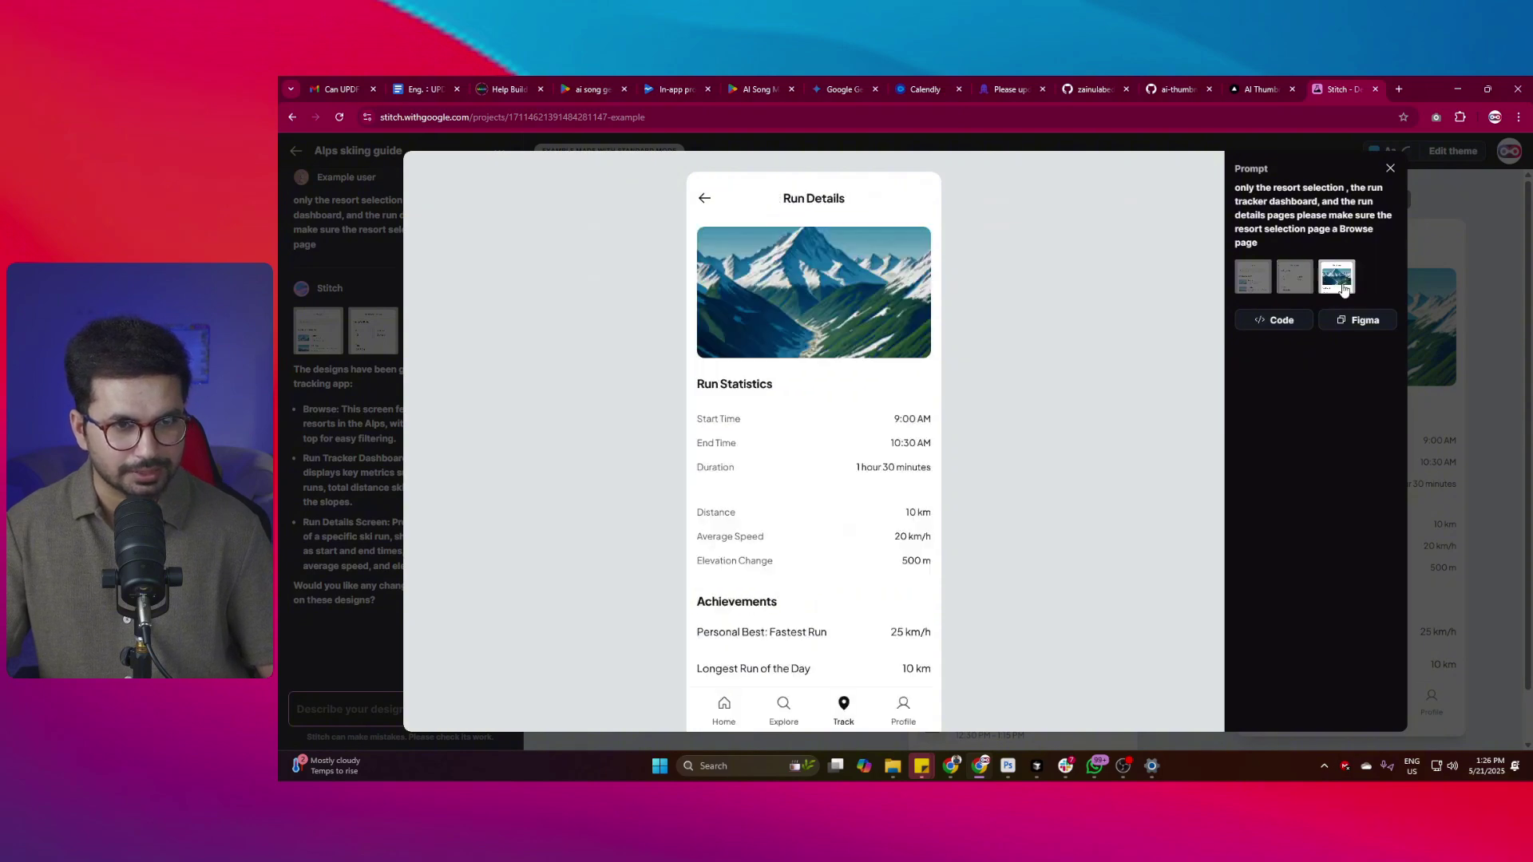
click(1501, 277)
click(1450, 155)
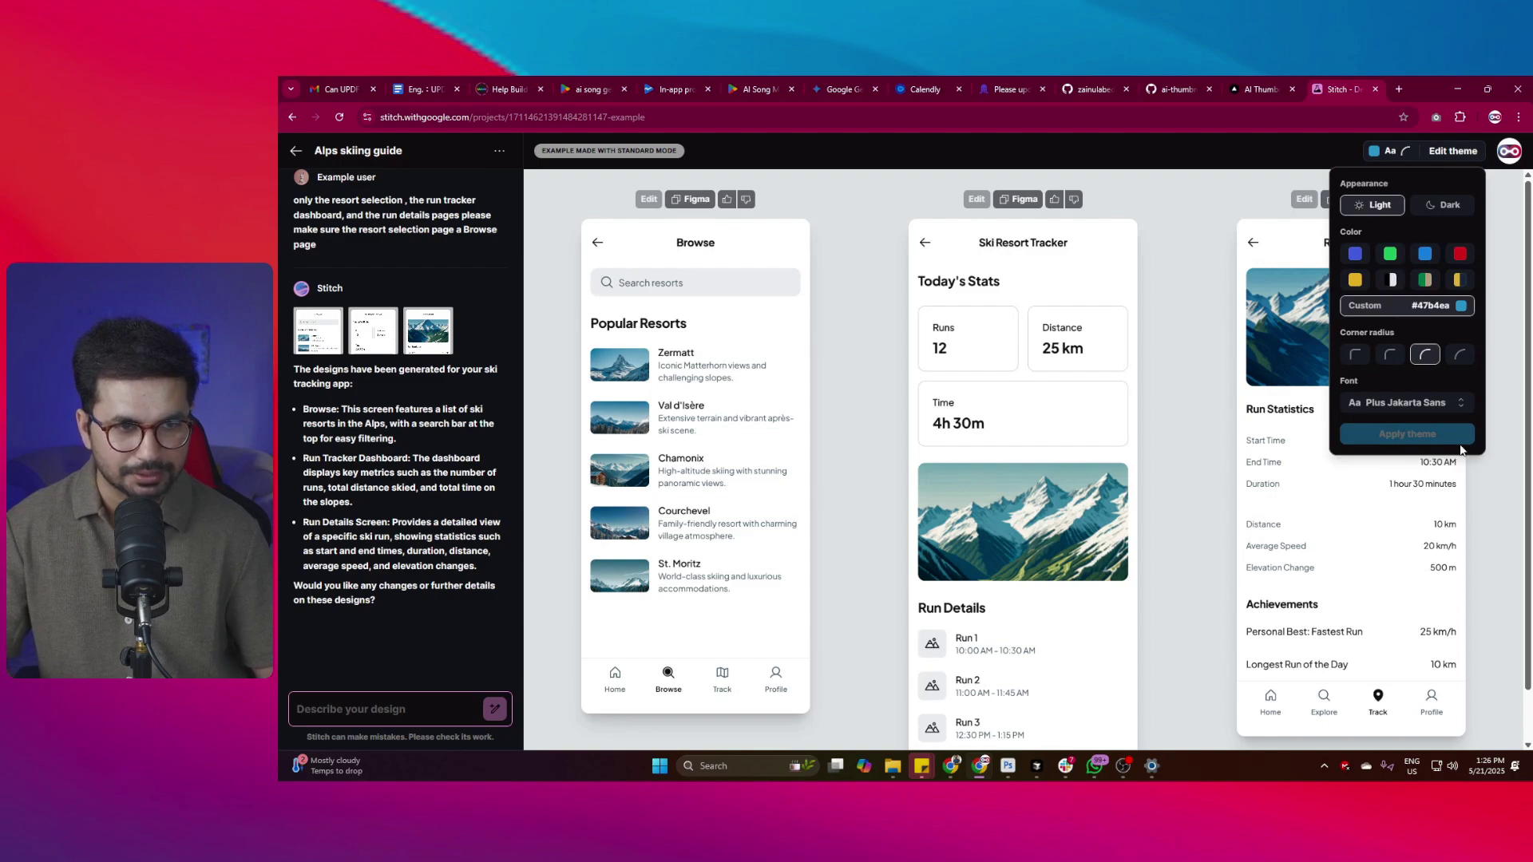
click(1435, 405)
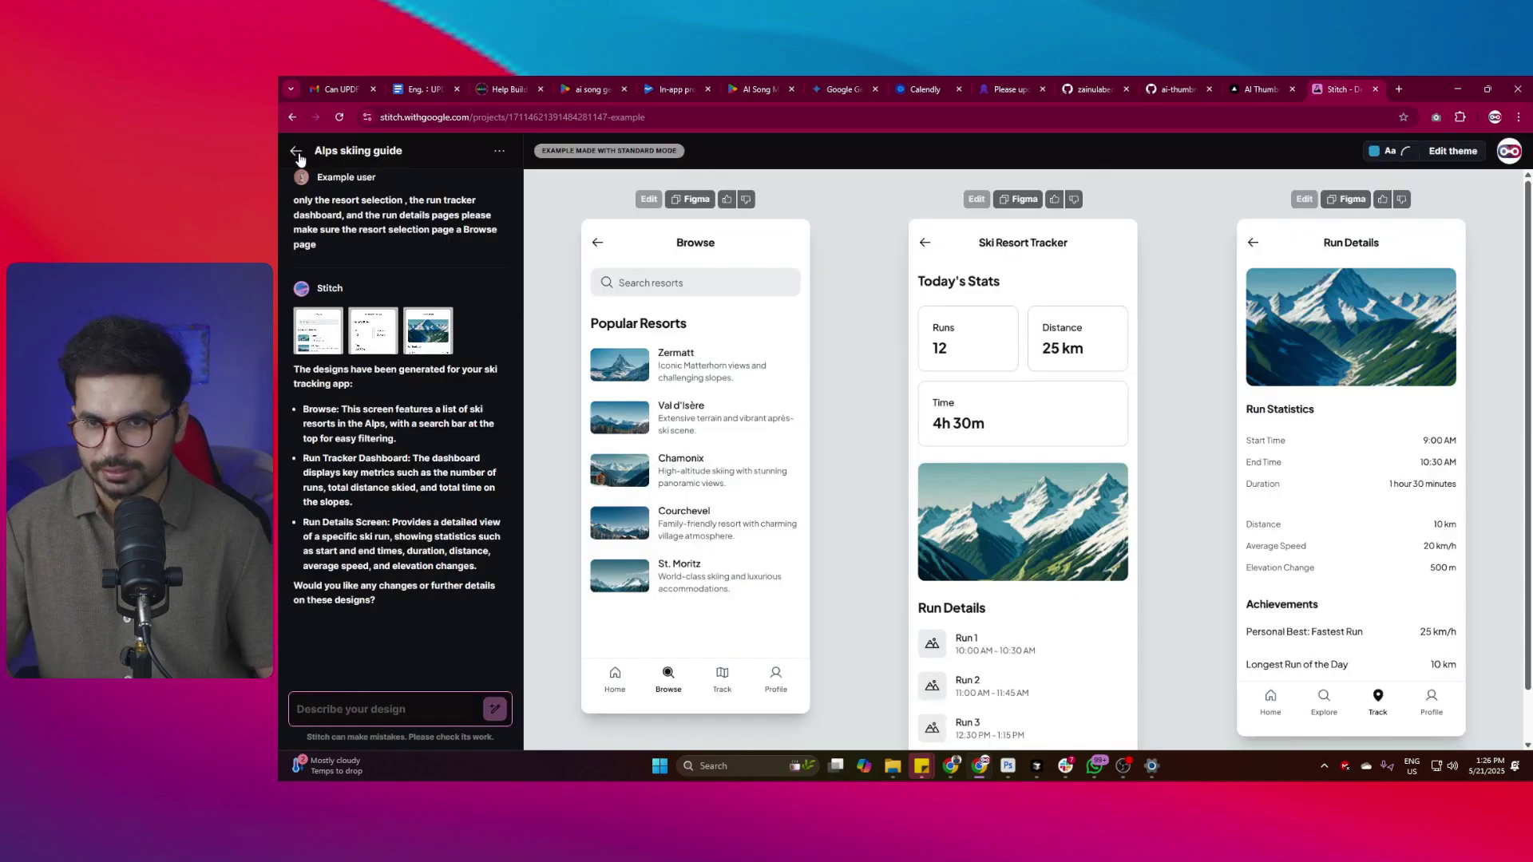
Open the Indoor Plant Care Dashboard example and enlarge its design.
click(296, 153)
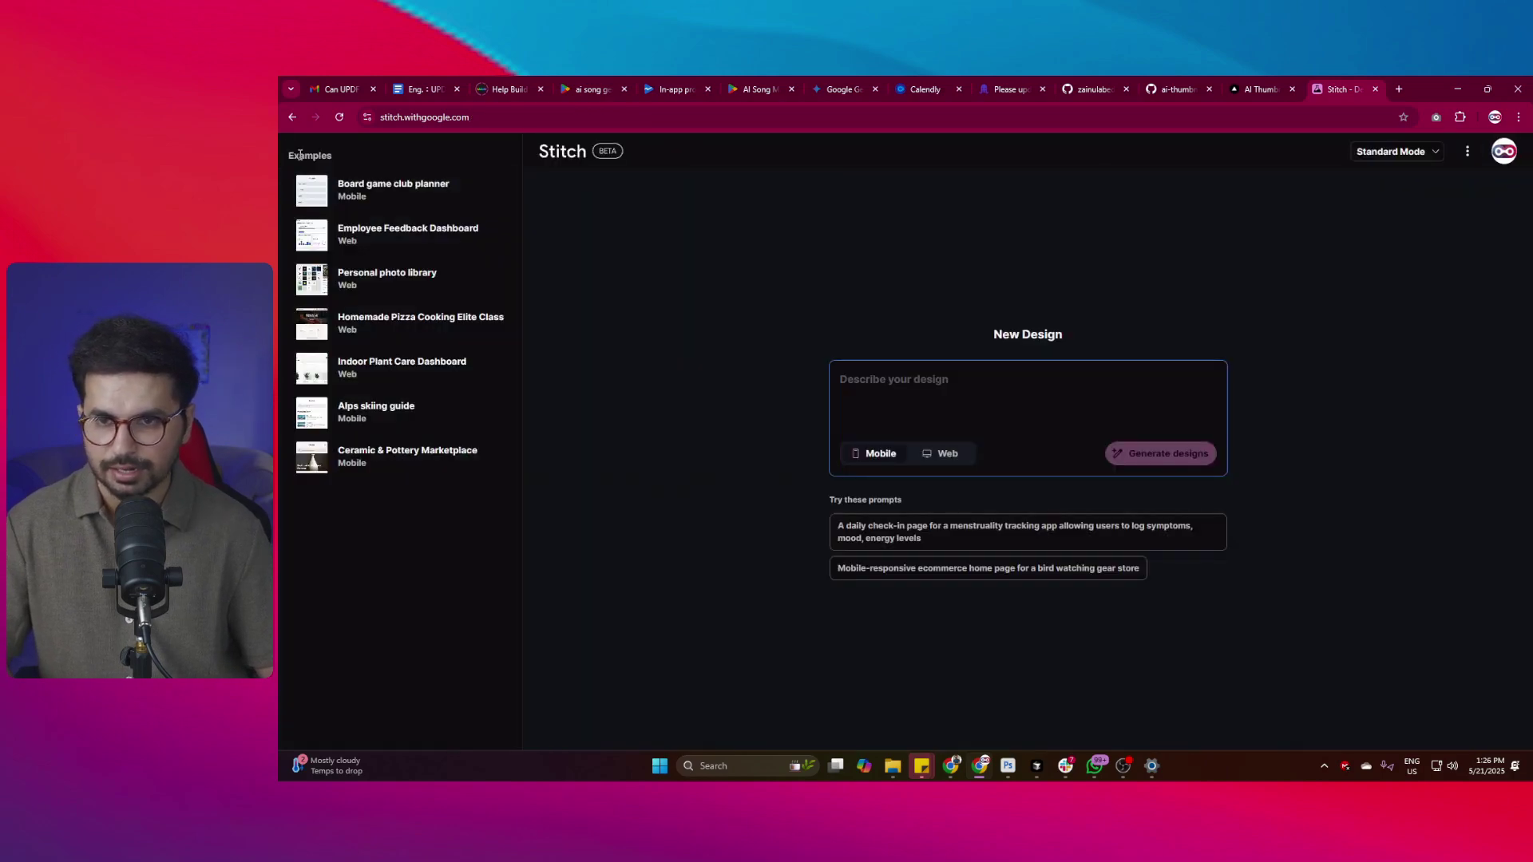
click(360, 369)
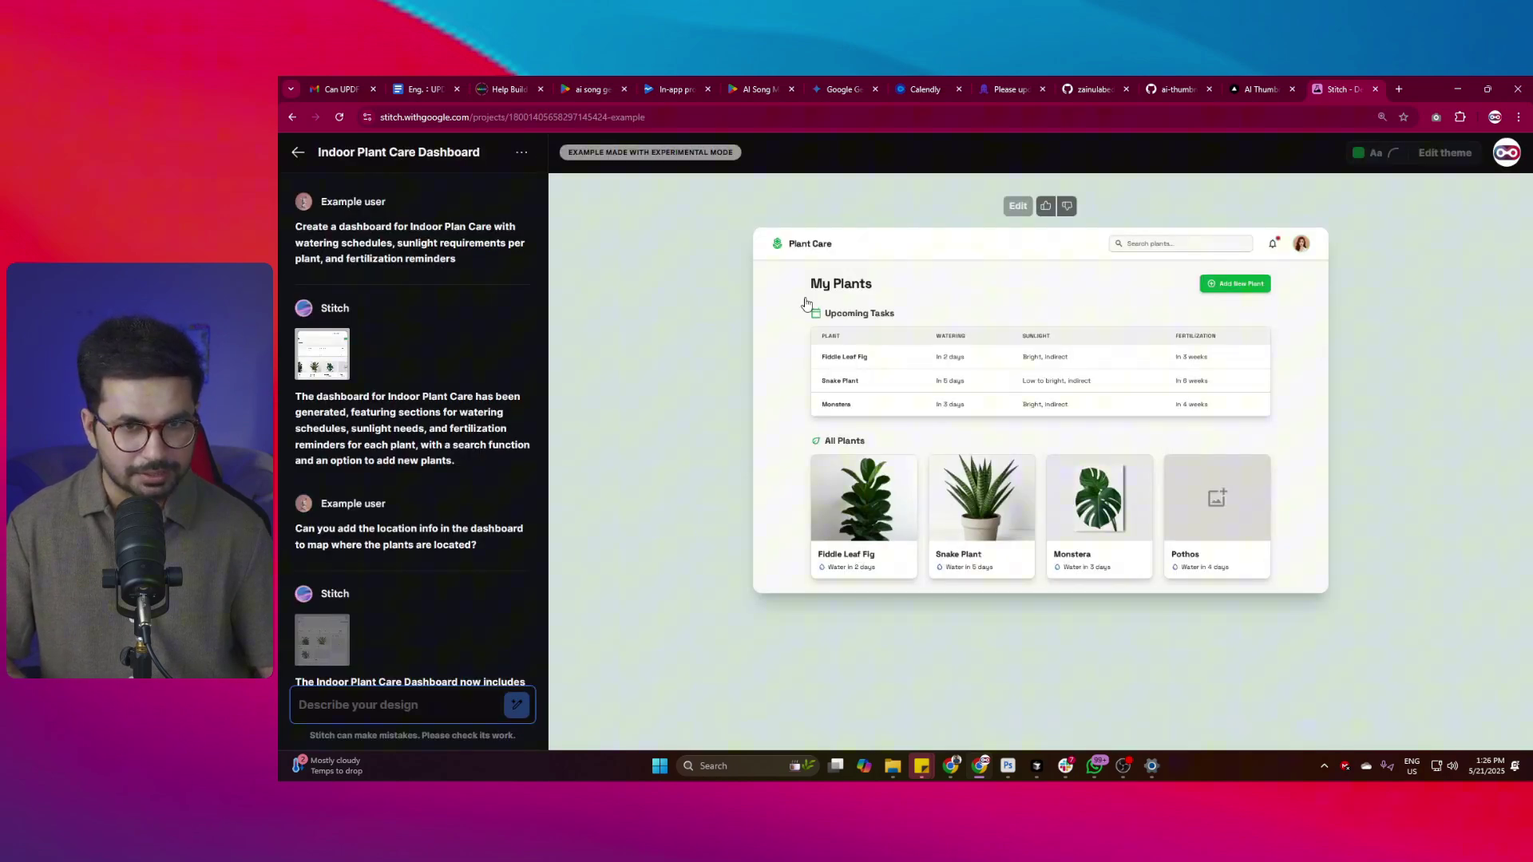
click(869, 313)
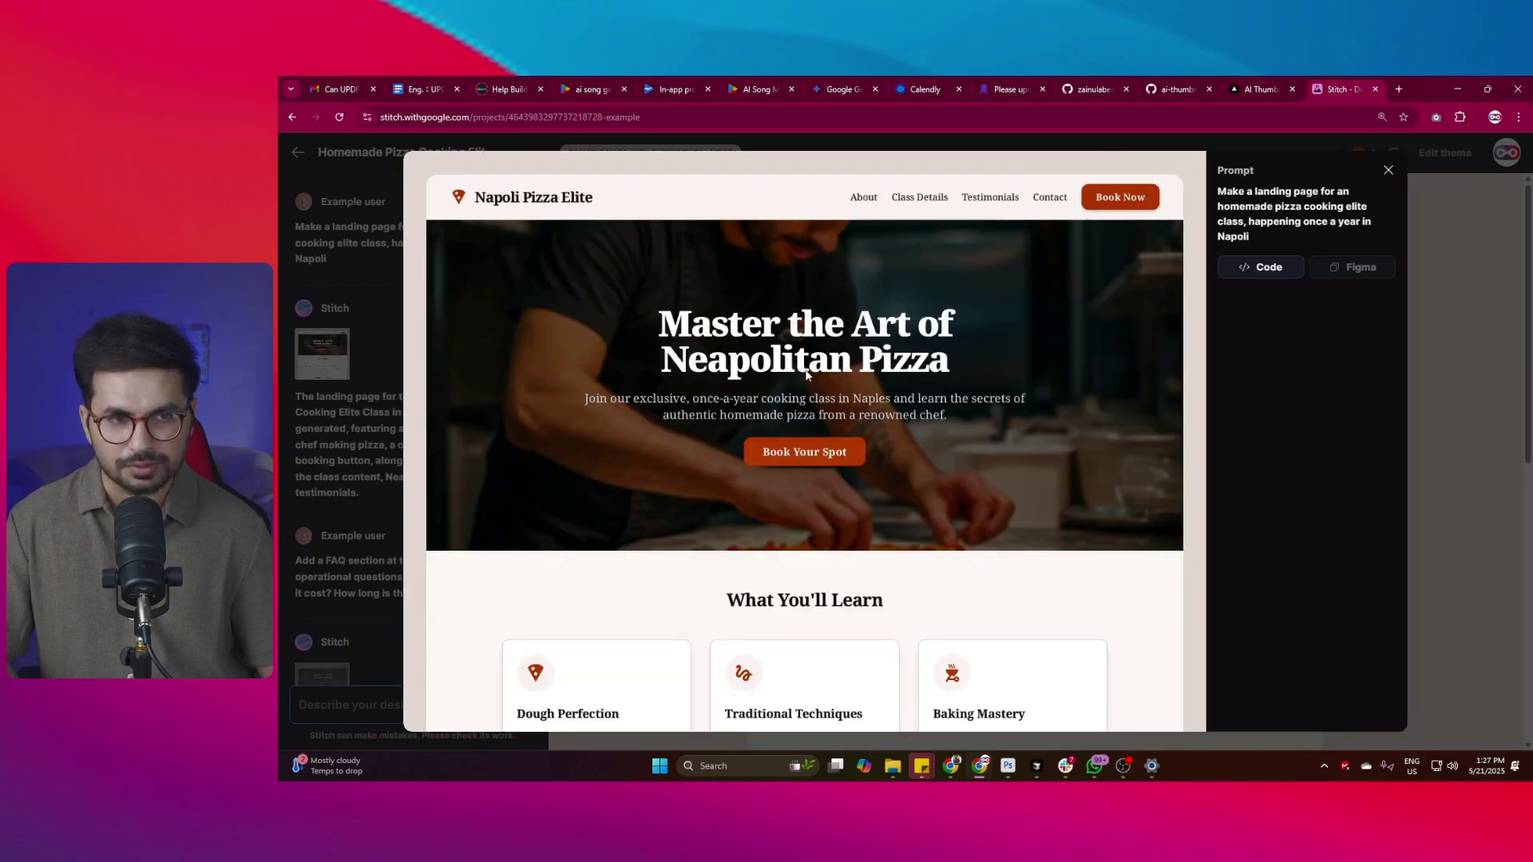
scroll(806, 374, down, 10)
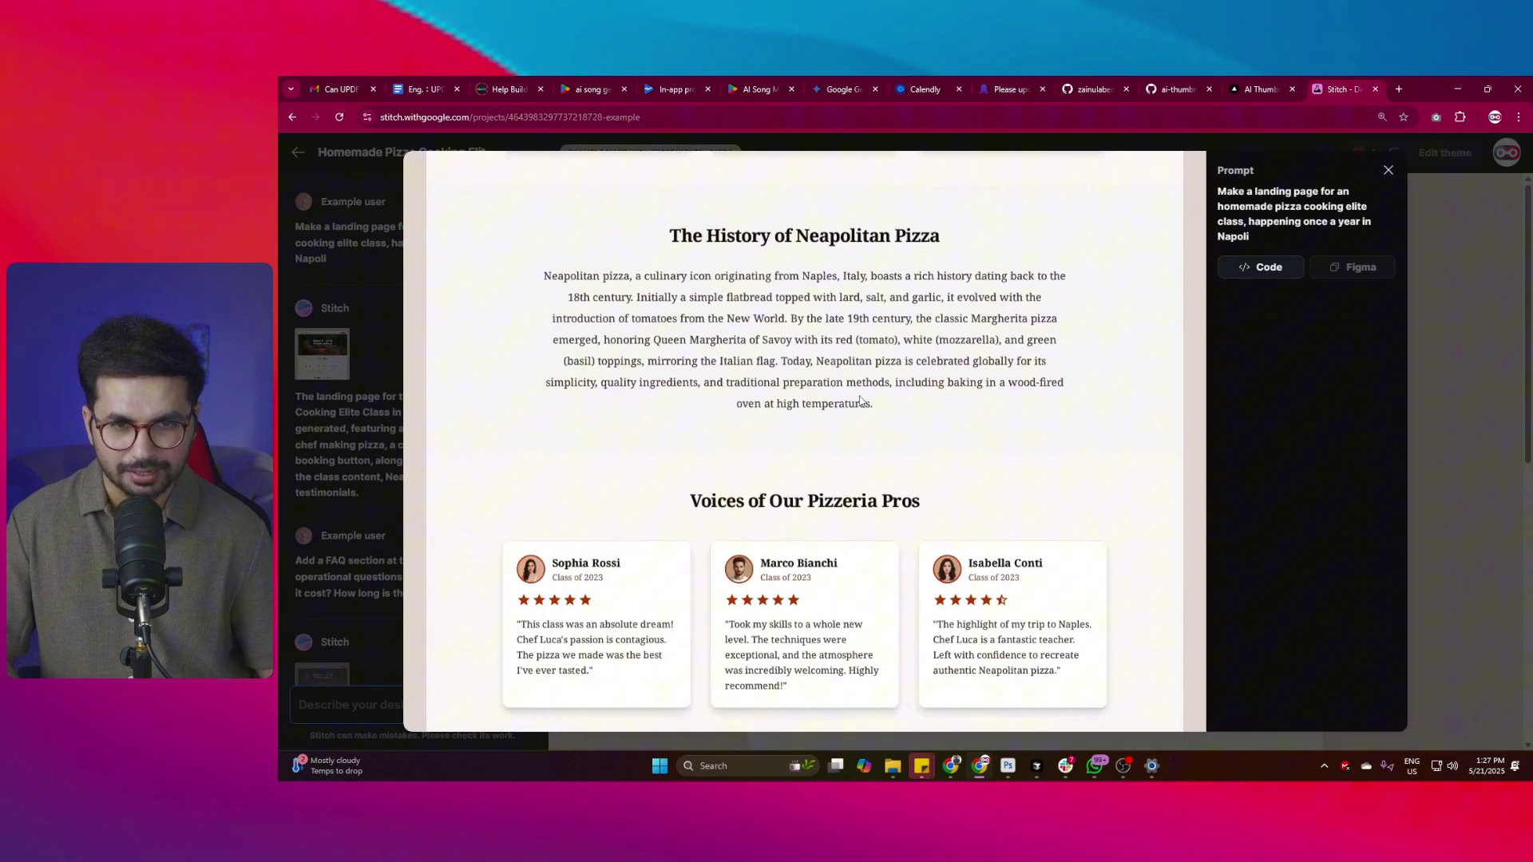
scroll(1115, 453, up, 10)
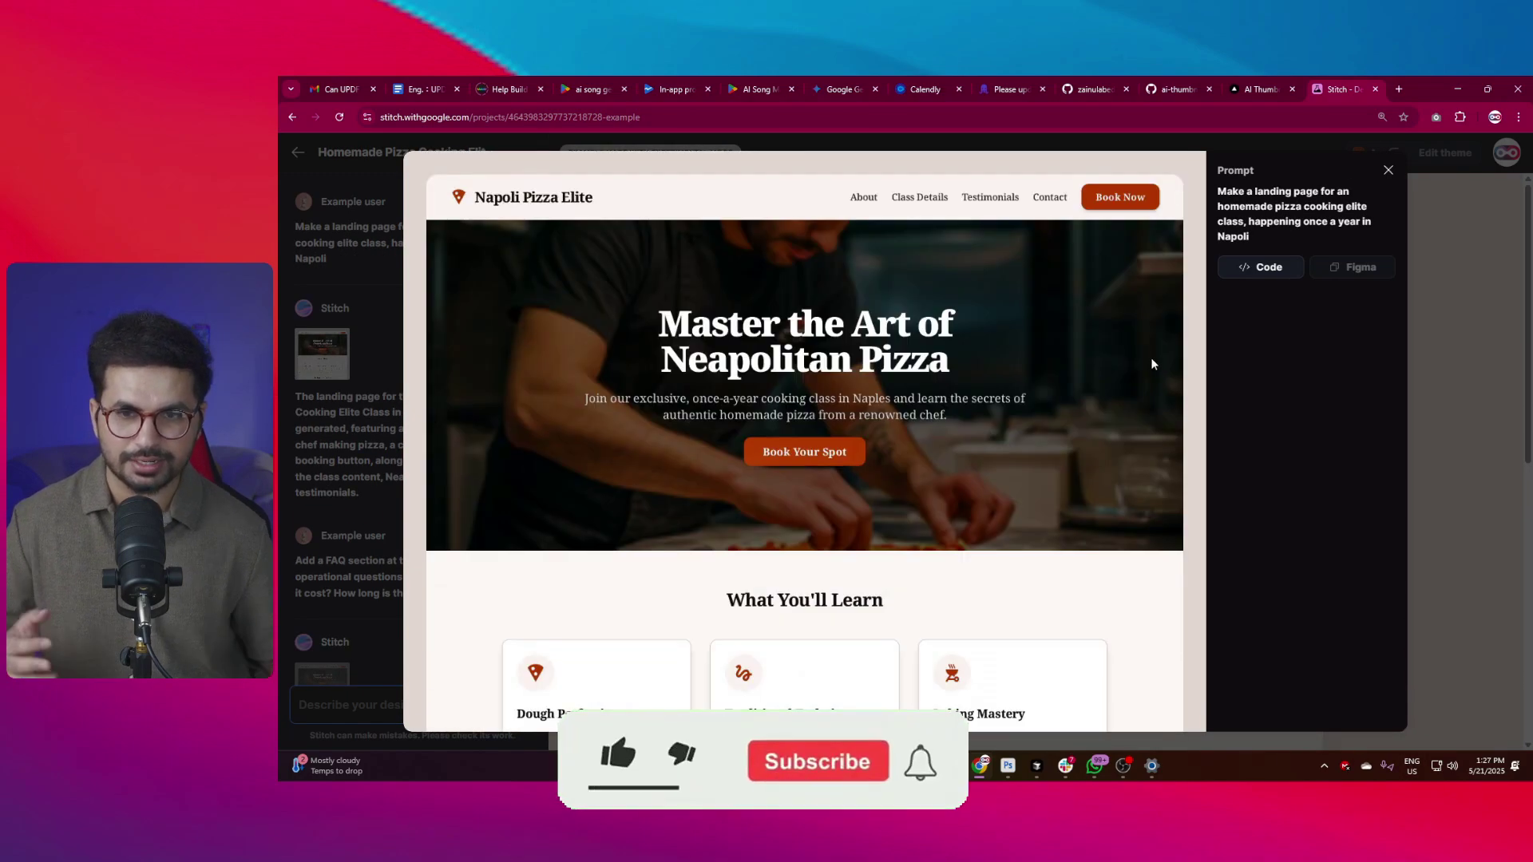